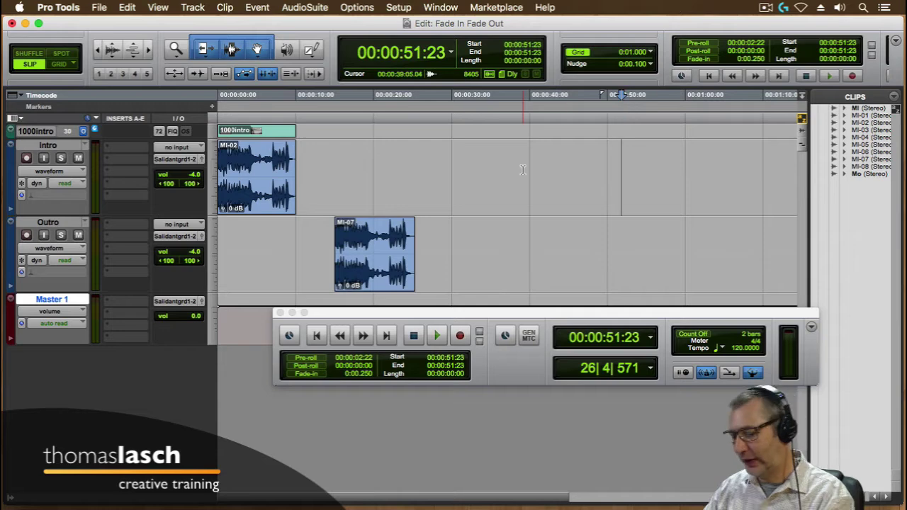
- Play the session from its start to hear the Intro clip, and replay its opening at a closer zoom
{"action": "key", "text": "Return"}
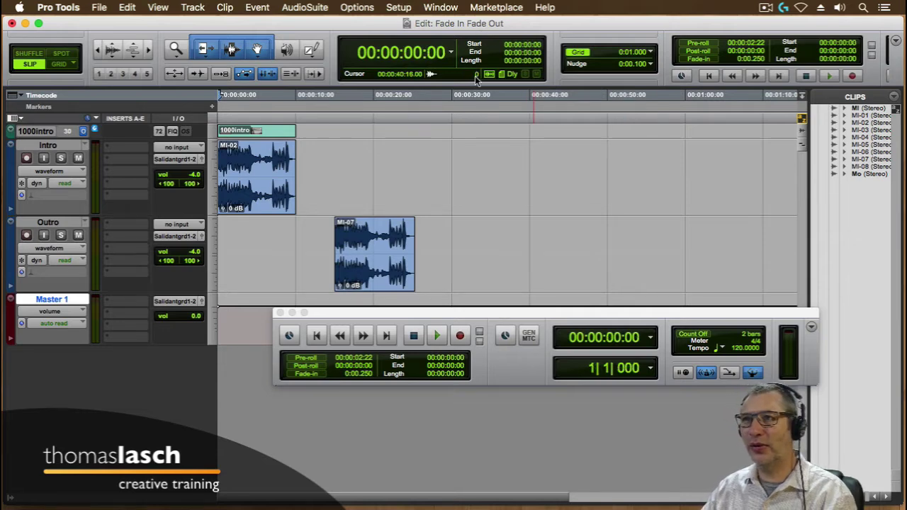
{"action": "key", "text": "space"}
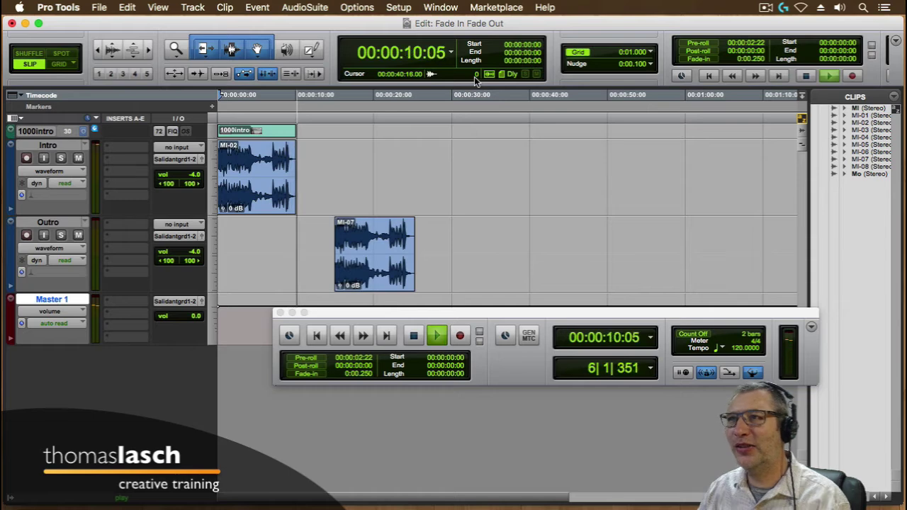
{"action": "key", "text": "space"}
{"action": "key", "text": "super+bracketright"}
{"action": "key", "text": "super+bracketright"}
{"action": "key", "text": "super+bracketright"}
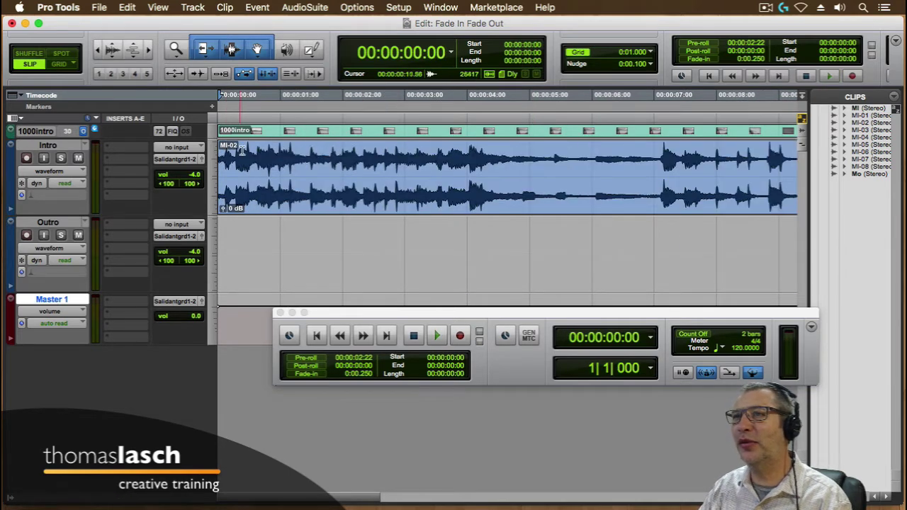
{"action": "key", "text": "space"}
{"action": "key", "text": "space"}
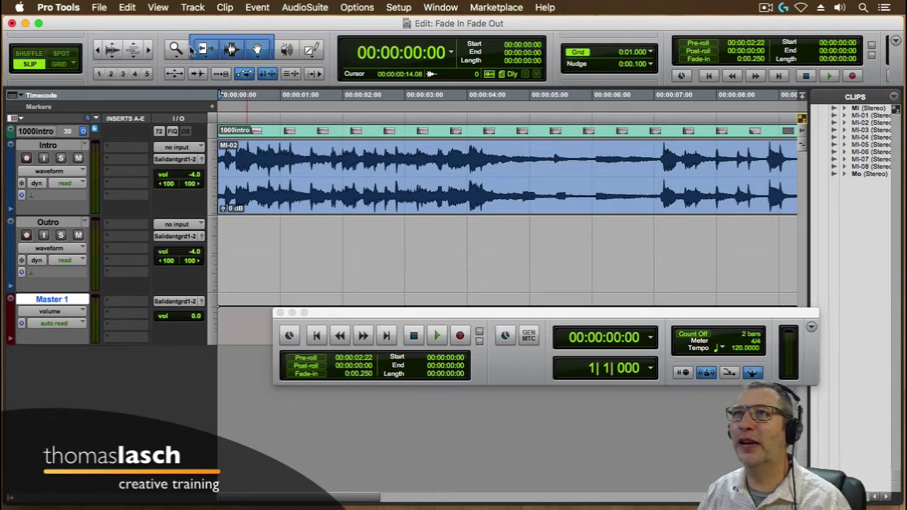
- Activate the Smart Tool, add a fade-in of about 2 seconds 5 frames to the Intro clip, and audition it
{"action": "left_click", "coordinate": [257, 50]}
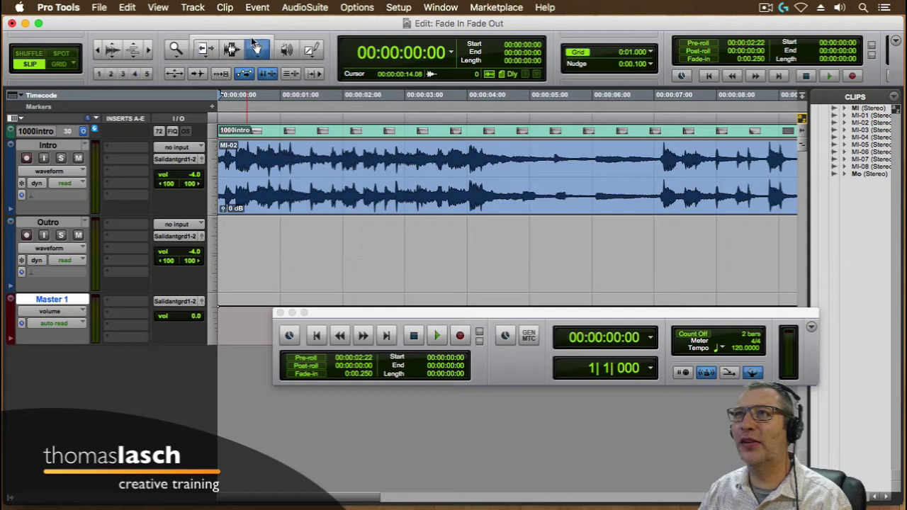
{"action": "left_click", "coordinate": [191, 60]}
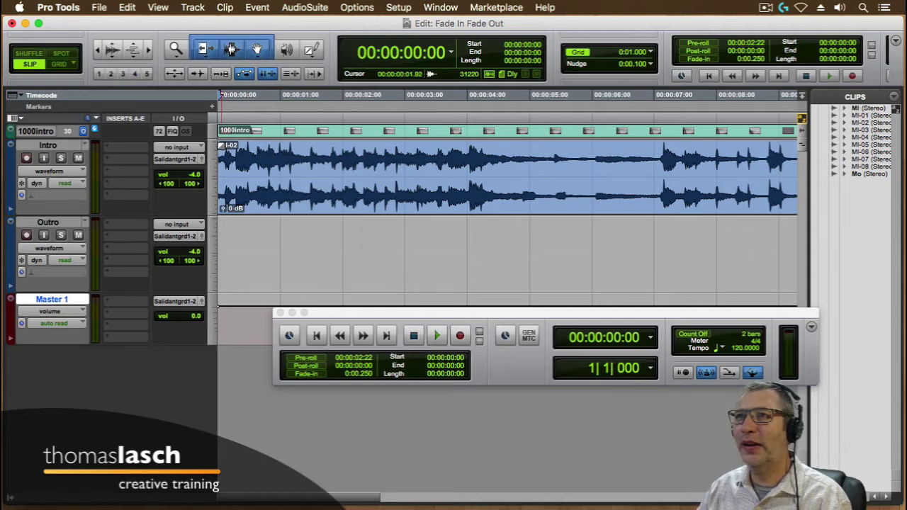
{"action": "left_click_drag", "start_coordinate": [221, 147], "coordinate": [356, 151]}
{"action": "key", "text": "space"}
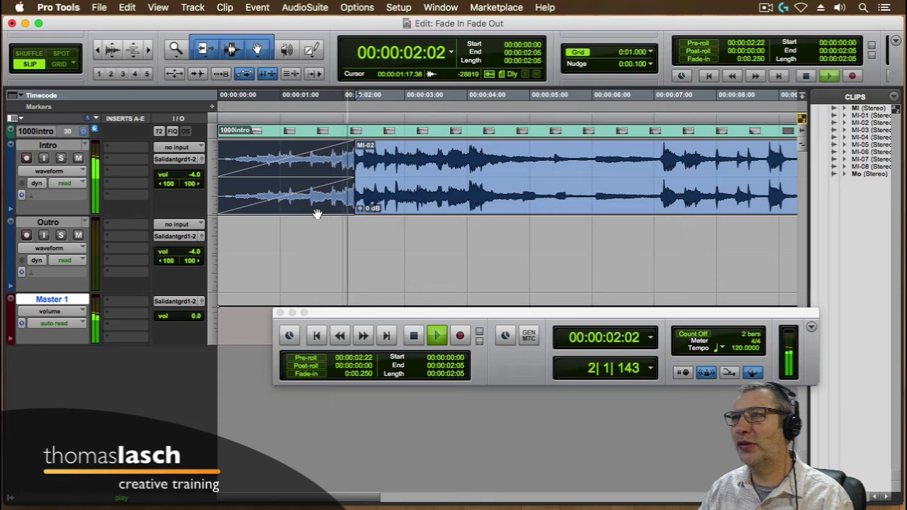
{"action": "key", "text": "space"}
{"action": "left_click", "coordinate": [316, 211]}
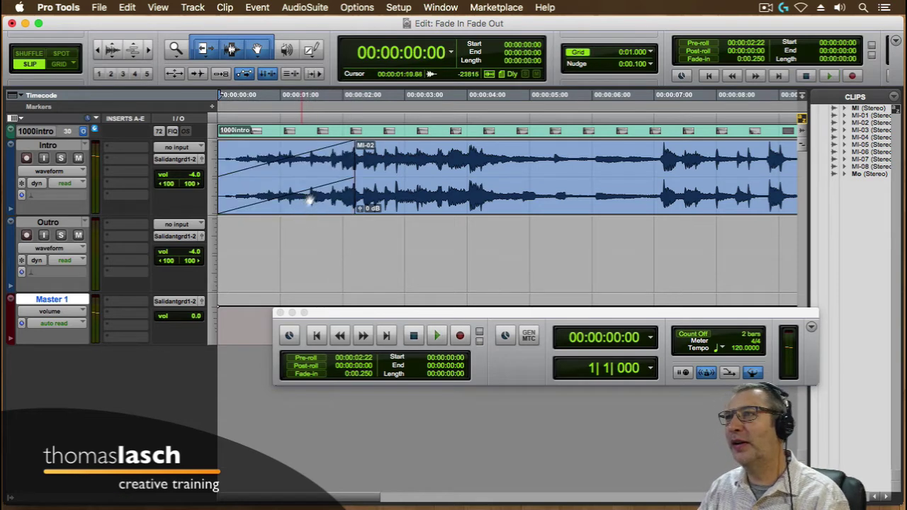
- Lengthen the Intro clip's fade-in to about 2 seconds 26 frames and play it from the session start
{"action": "left_click_drag", "start_coordinate": [348, 175], "coordinate": [397, 187]}
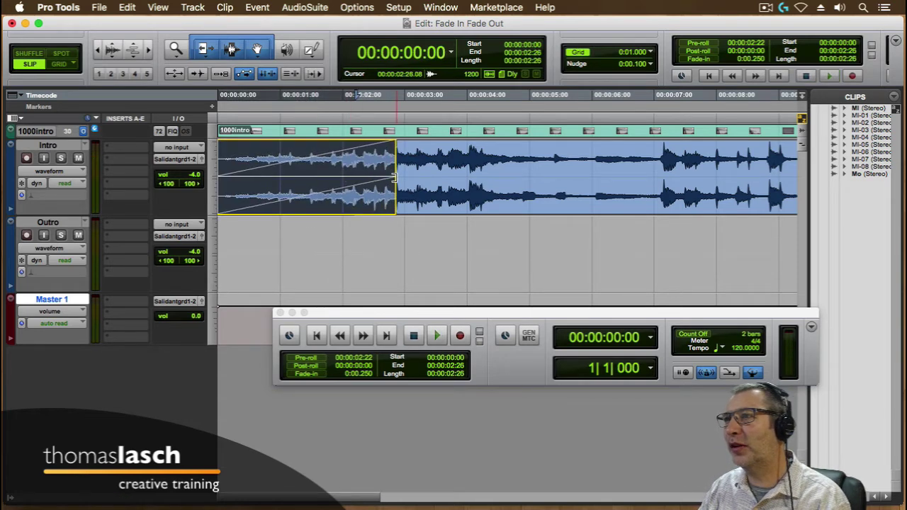
{"action": "key", "text": "Return"}
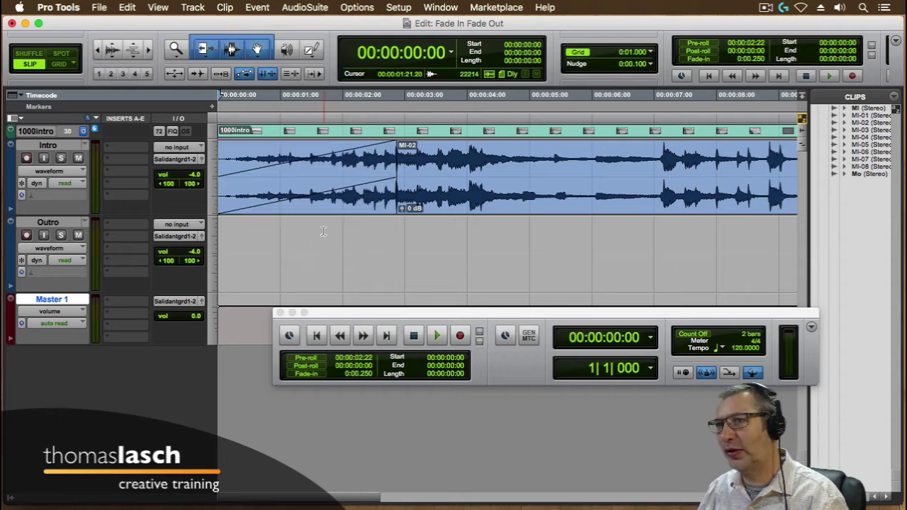
{"action": "key", "text": "space"}
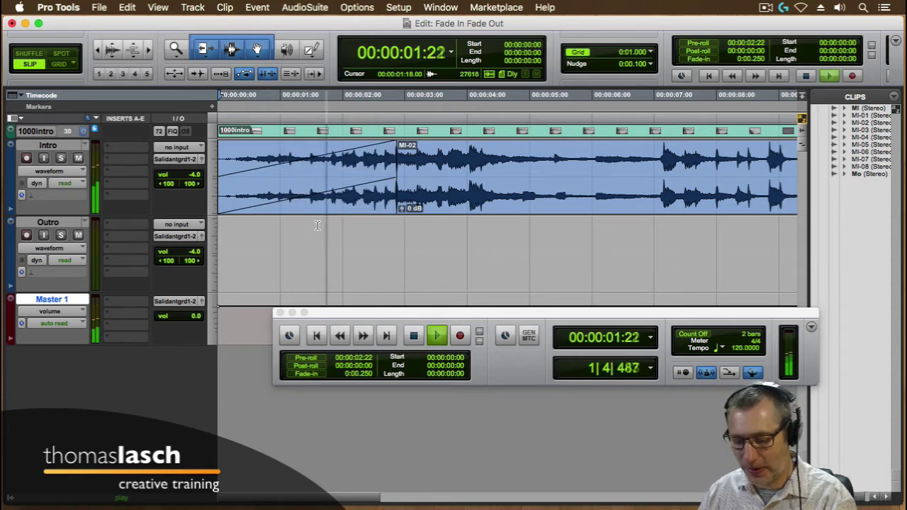
{"action": "key", "text": "super+bracketleft"}
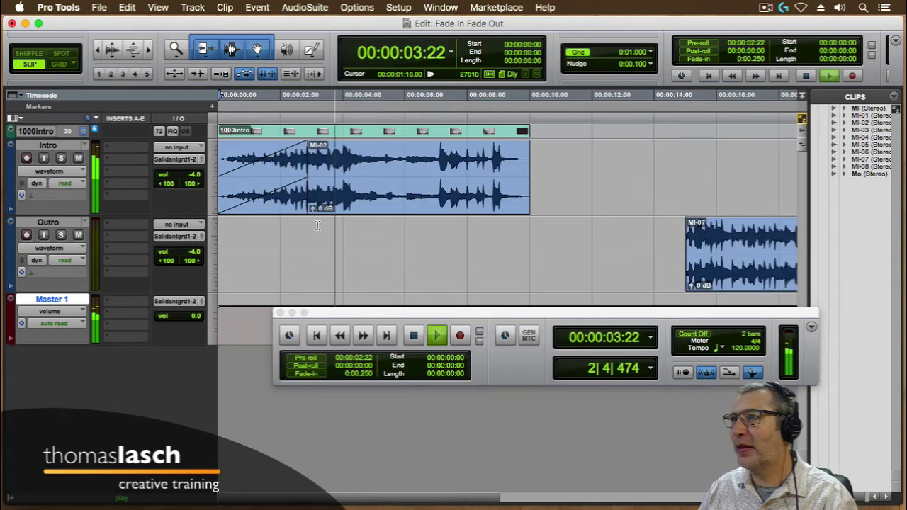
{"action": "key", "text": "space"}
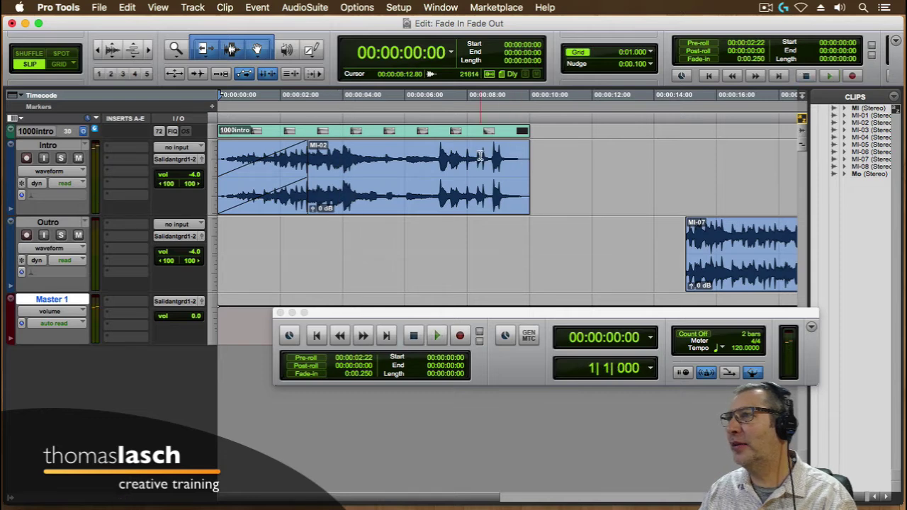
- Audition the ending of the Intro clip from about 00:00:08:12
{"action": "left_click", "coordinate": [479, 154]}
{"action": "key", "text": "space"}
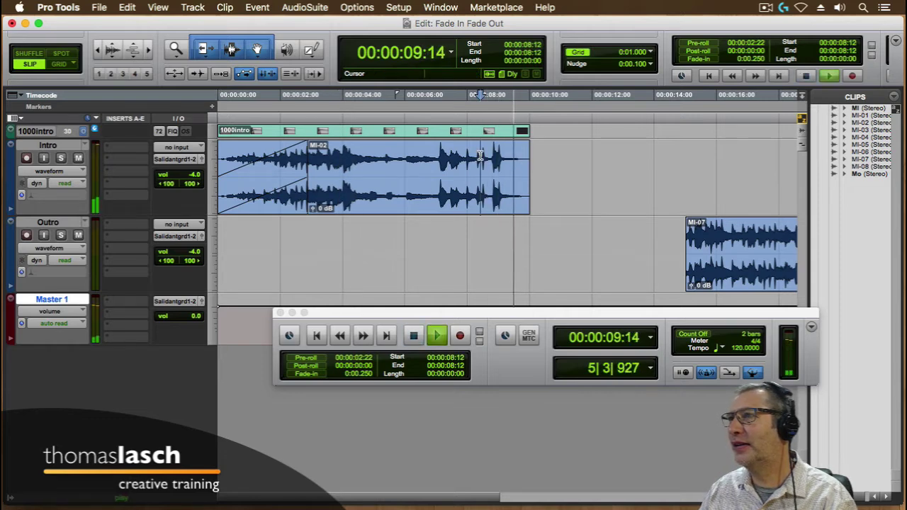
{"action": "key", "text": "space"}
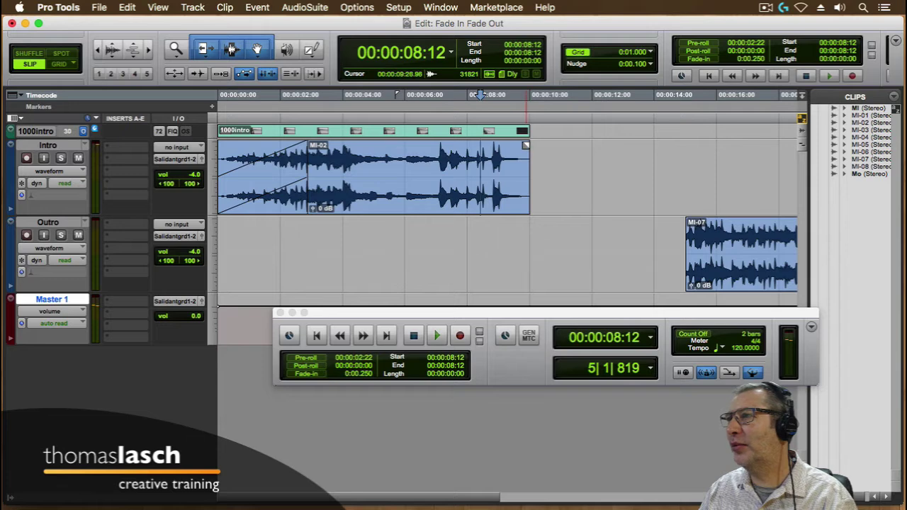
- Add a fade-out from about 00:00:09:01 to the Intro clip's end, trim the end slightly earlier, and audition it
{"action": "left_click_drag", "start_coordinate": [525, 145], "coordinate": [499, 150]}
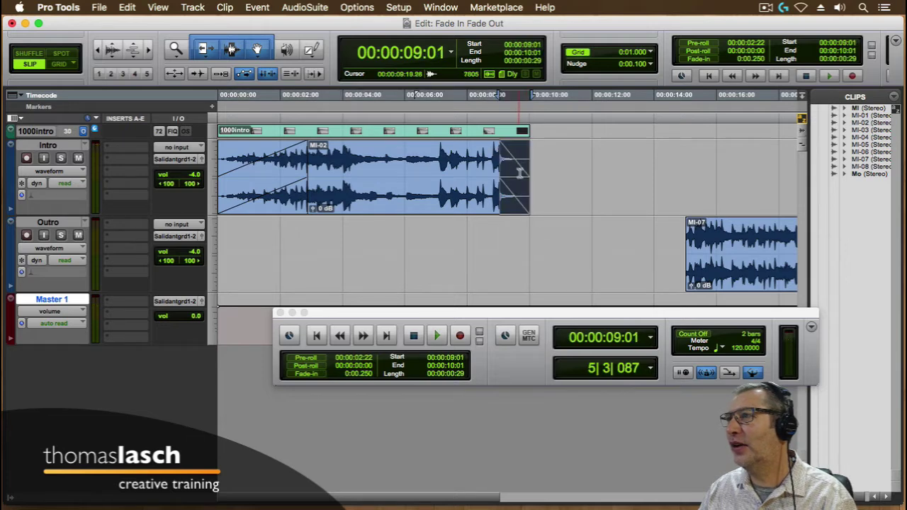
{"action": "left_click", "coordinate": [467, 160]}
{"action": "key", "text": "space"}
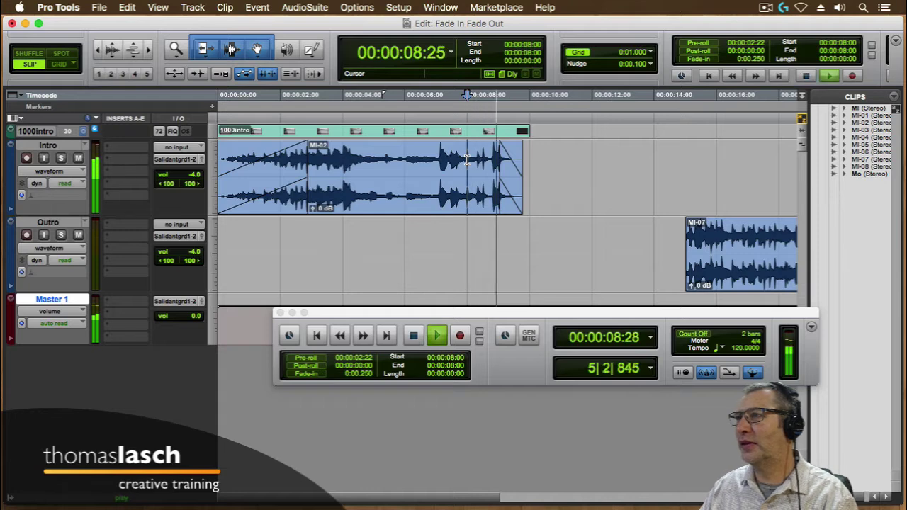
{"action": "key", "text": "space"}
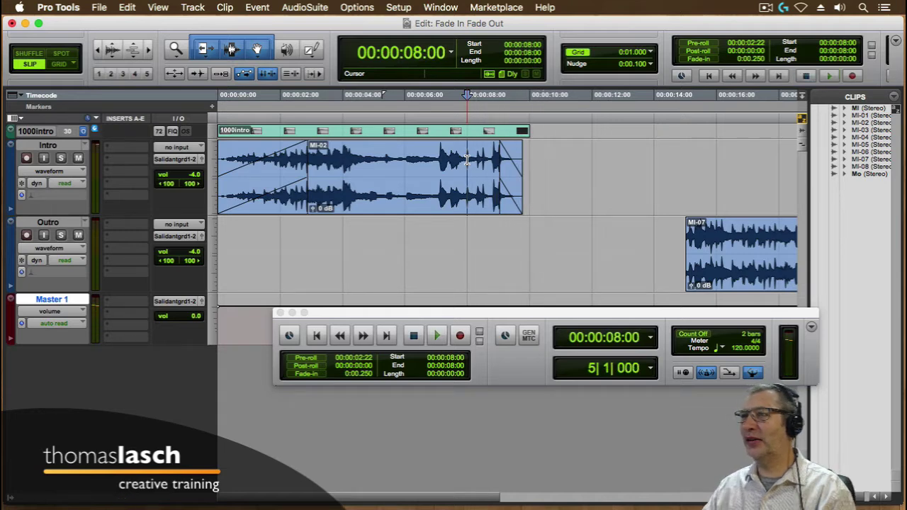
- Select the Outro track and audition its clip from about 00:00:17:20
{"action": "key", "text": "super+bracketleft"}
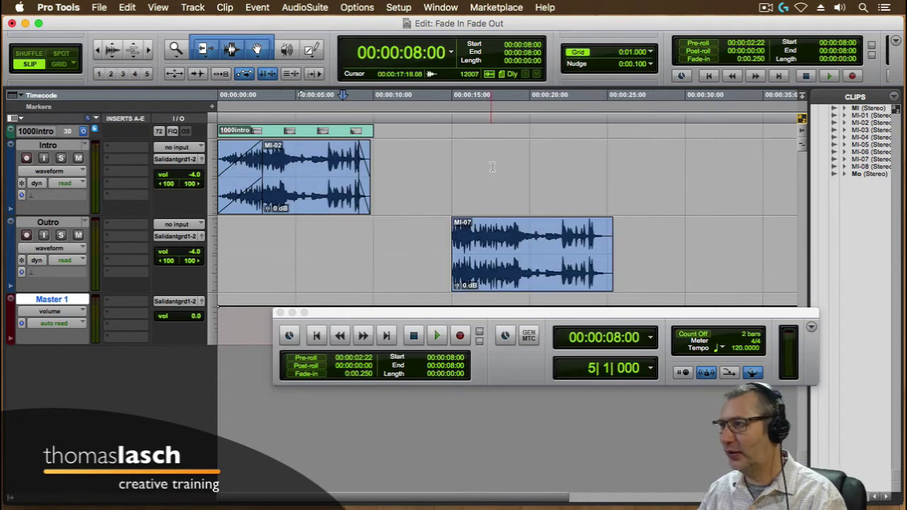
{"action": "left_click", "coordinate": [534, 267]}
{"action": "key", "text": "super+bracketright"}
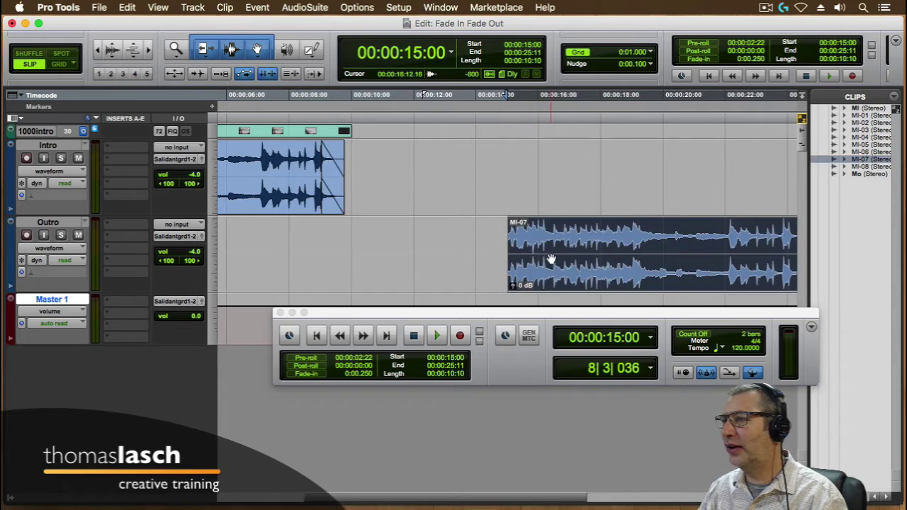
{"action": "left_click", "coordinate": [60, 223]}
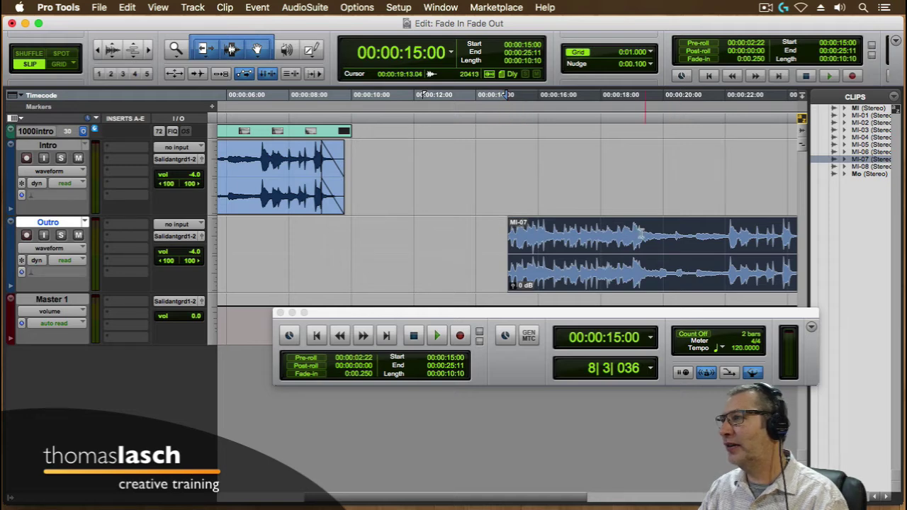
{"action": "left_click", "coordinate": [632, 232]}
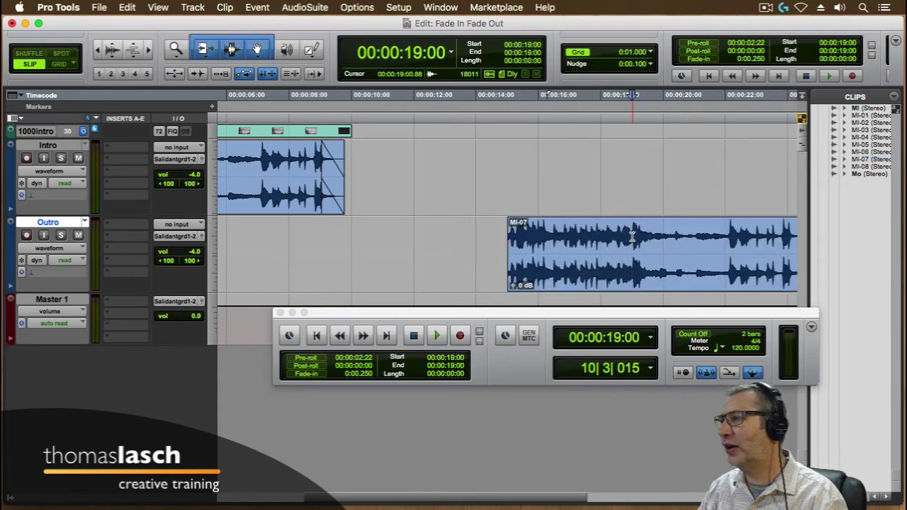
{"action": "left_click", "coordinate": [591, 238]}
{"action": "key", "text": "space"}
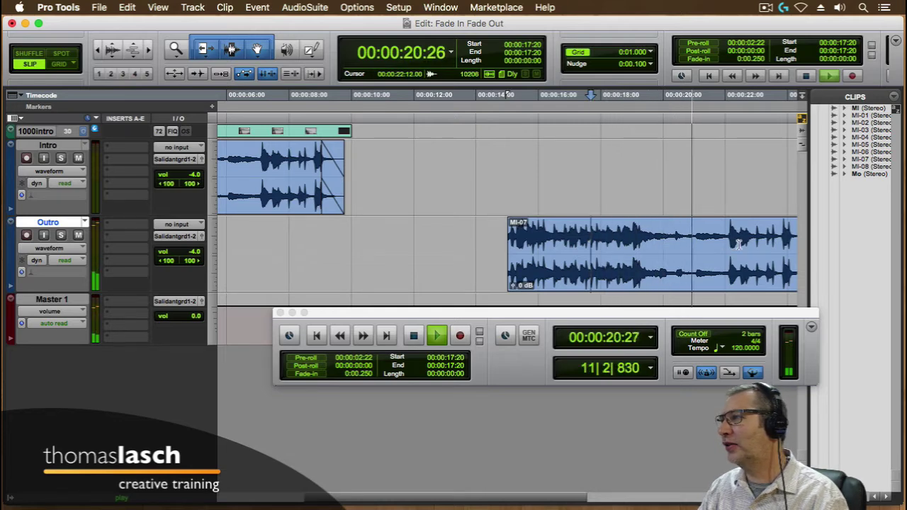
{"action": "key", "text": "space"}
- Add a fade-in of about 2 seconds 26 frames to the Outro clip and play it from just before its start
{"action": "left_click_drag", "start_coordinate": [510, 221], "coordinate": [595, 231]}
{"action": "left_click", "coordinate": [498, 234]}
{"action": "key", "text": "space"}
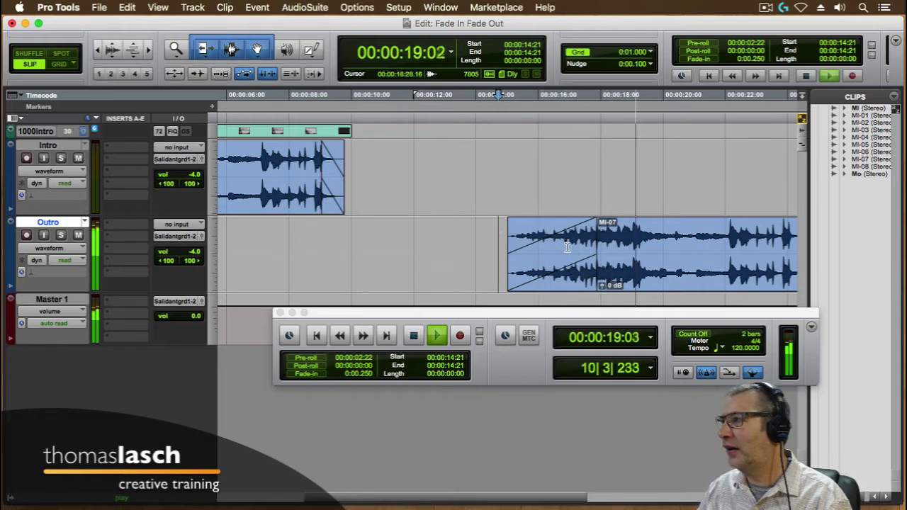
{"action": "key", "text": "space"}
- Delete the Outro clip's audio between about 00:00:20:07 and 00:00:23:24
{"action": "left_click", "coordinate": [632, 236]}
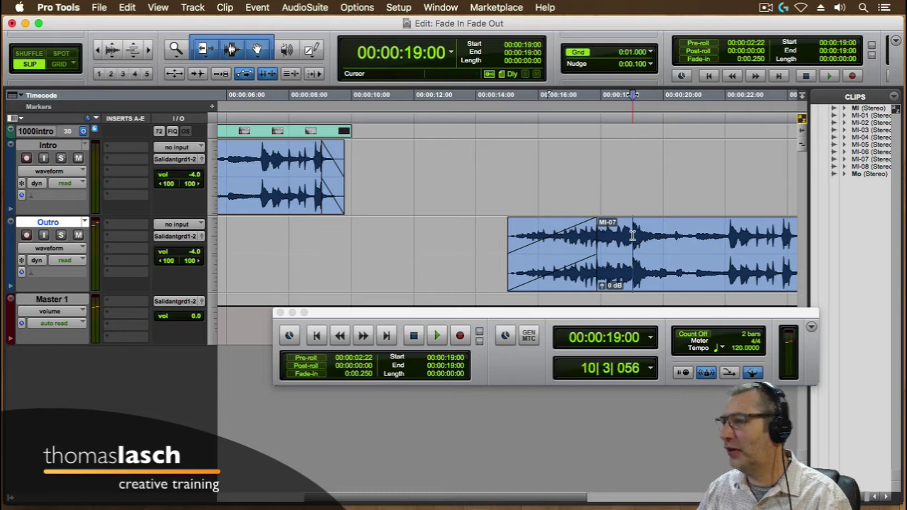
{"action": "scroll", "coordinate": [633, 236], "scroll_direction": "right", "scroll_amount": 4}
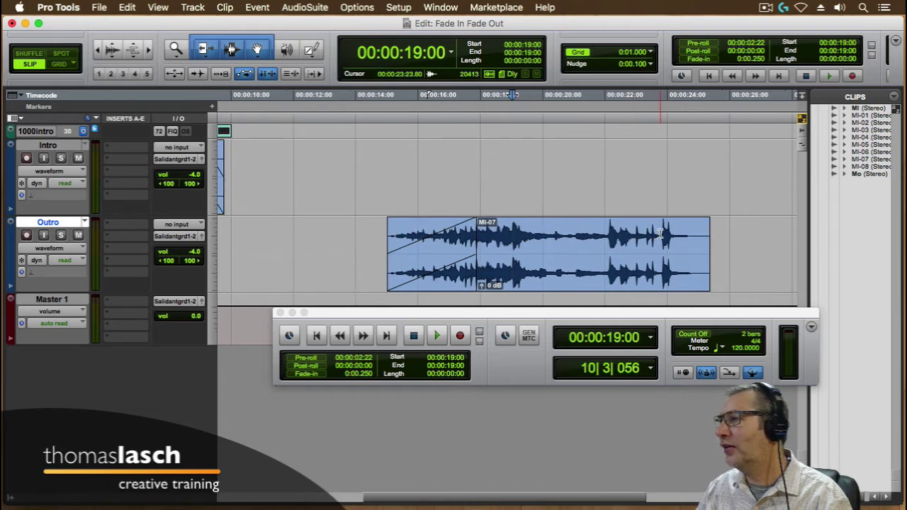
{"action": "left_click_drag", "start_coordinate": [661, 235], "coordinate": [550, 246]}
{"action": "key", "text": "Delete"}
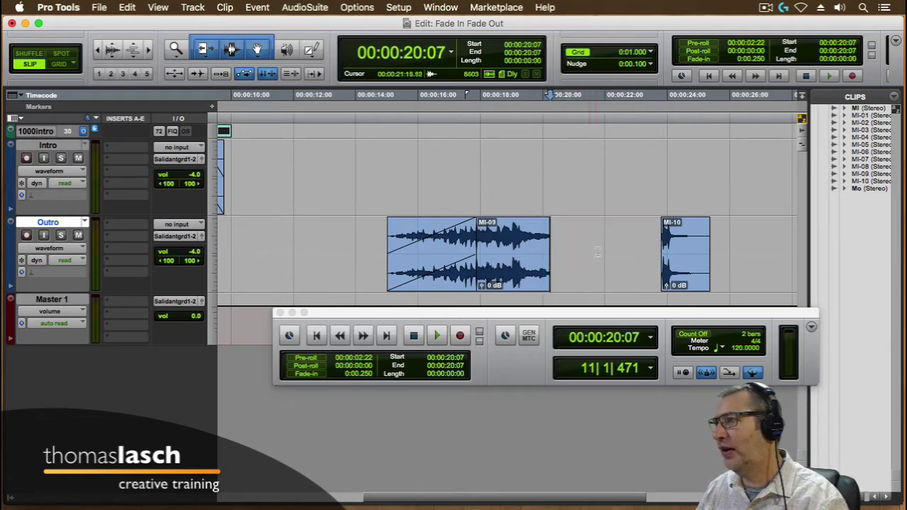
- Move the closing piece of the Outro to start at about 00:00:20:10 and audition the audio on both sides of the gap
{"action": "left_click_drag", "start_coordinate": [676, 282], "coordinate": [568, 281]}
{"action": "key", "text": "super+bracketright"}
{"action": "key", "text": "super+bracketright"}
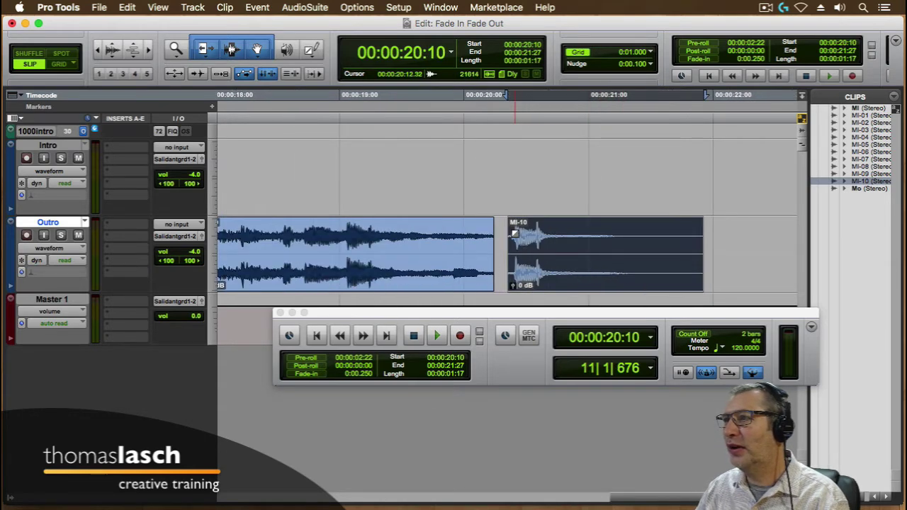
{"action": "key", "text": "space"}
{"action": "key", "text": "space"}
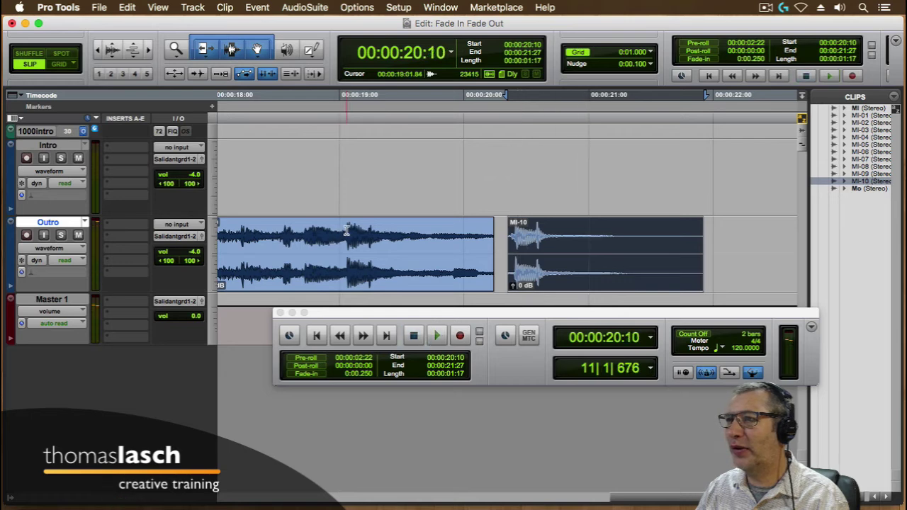
{"action": "left_click", "coordinate": [346, 231]}
{"action": "key", "text": "space"}
{"action": "key", "text": "space"}
- Move the closing Outro clip over the end of the preceding one, starting at about 00:00:19:00, and play across the join
{"action": "left_click_drag", "start_coordinate": [542, 277], "coordinate": [376, 285]}
{"action": "left_click", "coordinate": [270, 237]}
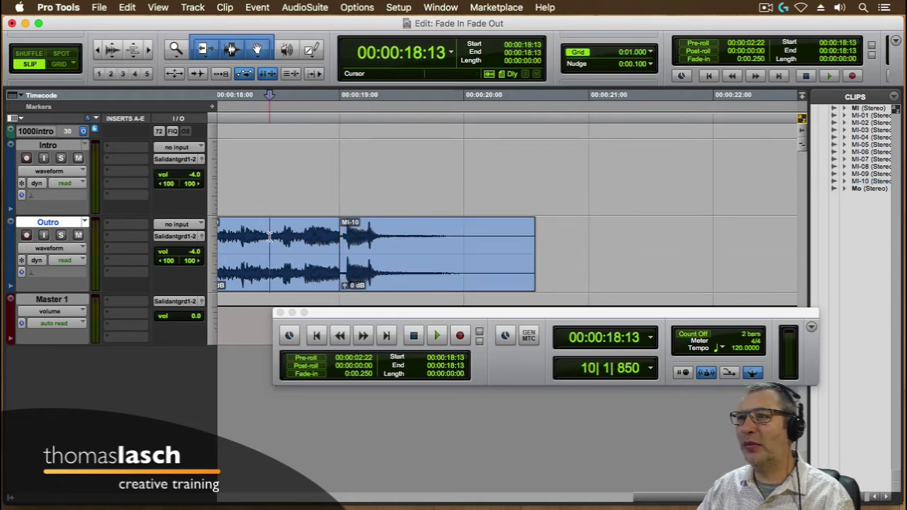
{"action": "key", "text": "space"}
{"action": "key", "text": "space"}
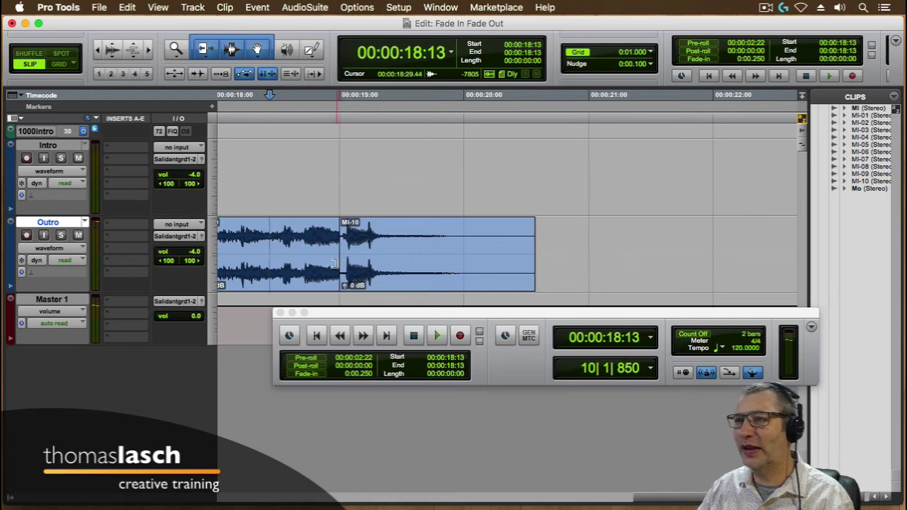
- Extend the earlier Outro clip's end to about 00:00:19:04 and add a crossfade about 2 frames long at the join
{"action": "left_click_drag", "start_coordinate": [333, 264], "coordinate": [354, 263]}
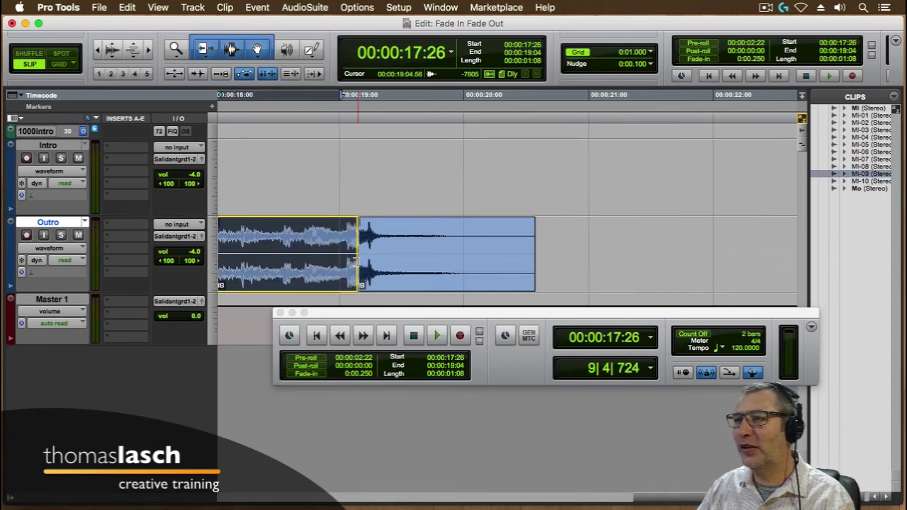
{"action": "left_click", "coordinate": [328, 244]}
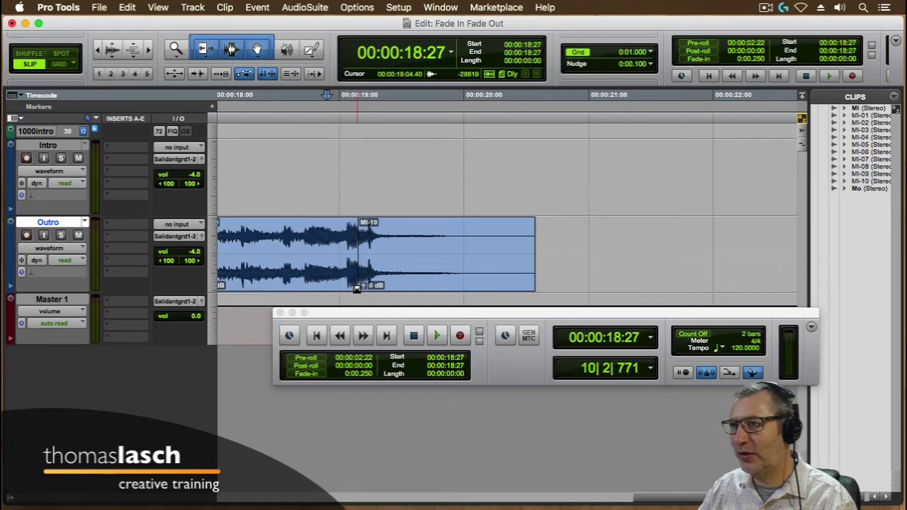
{"action": "key", "text": "super+bracketright"}
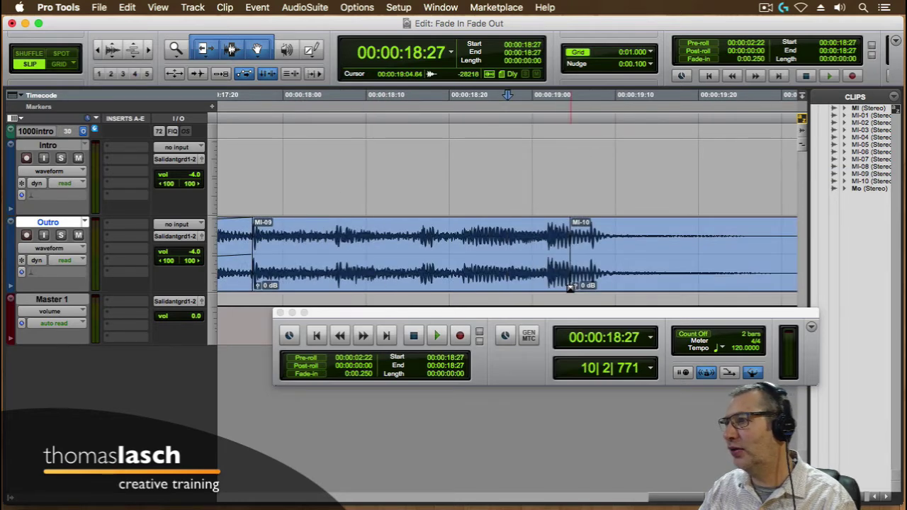
{"action": "left_click_drag", "start_coordinate": [570, 289], "coordinate": [559, 288]}
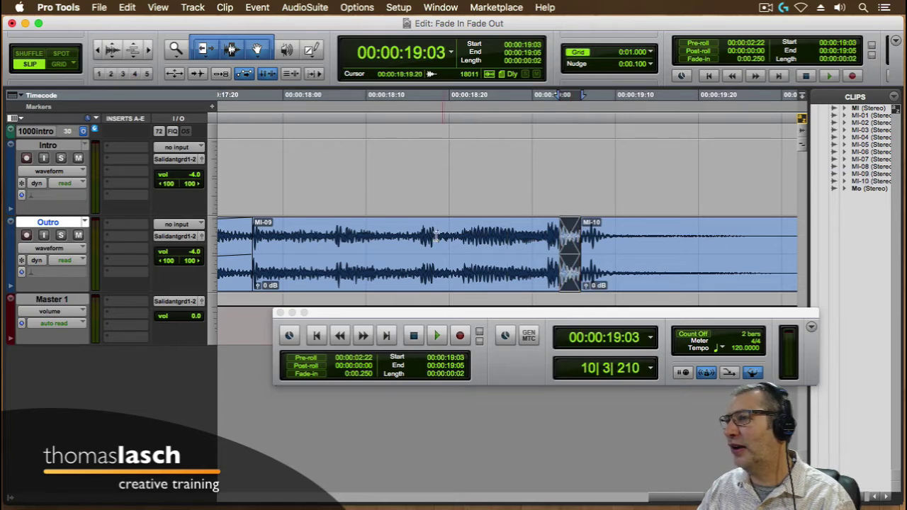
- Play across the crossfade between MI-09 and MI-10 on the Outro track and delete that crossfade
{"action": "left_click", "coordinate": [376, 239]}
{"action": "key", "text": "space"}
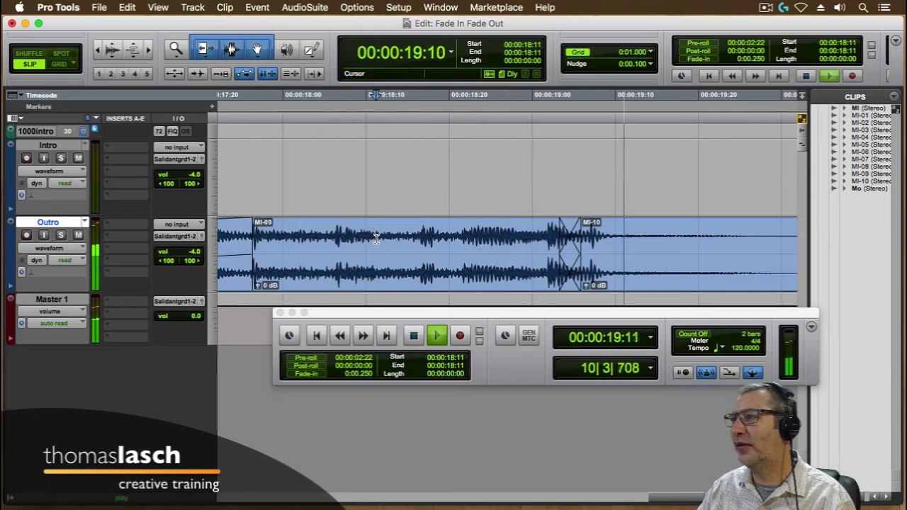
{"action": "key", "text": "space"}
{"action": "left_click", "coordinate": [572, 276]}
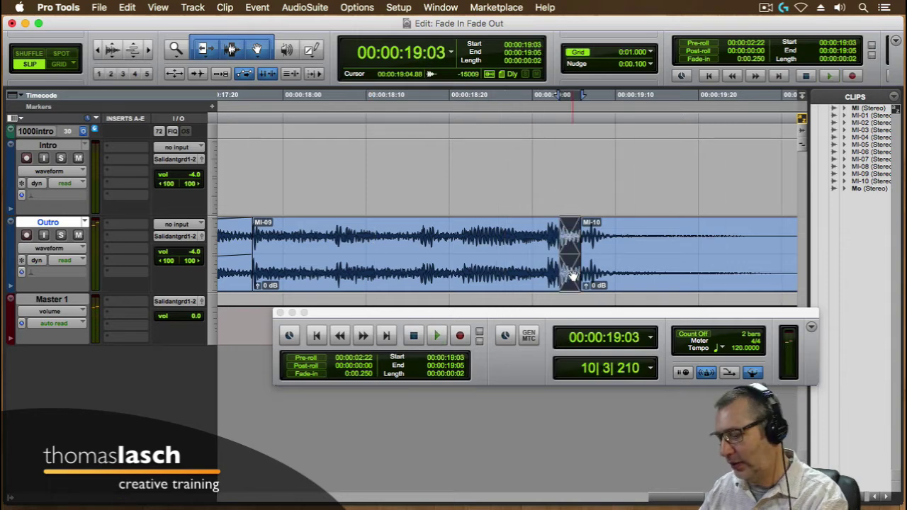
{"action": "key", "text": "Delete"}
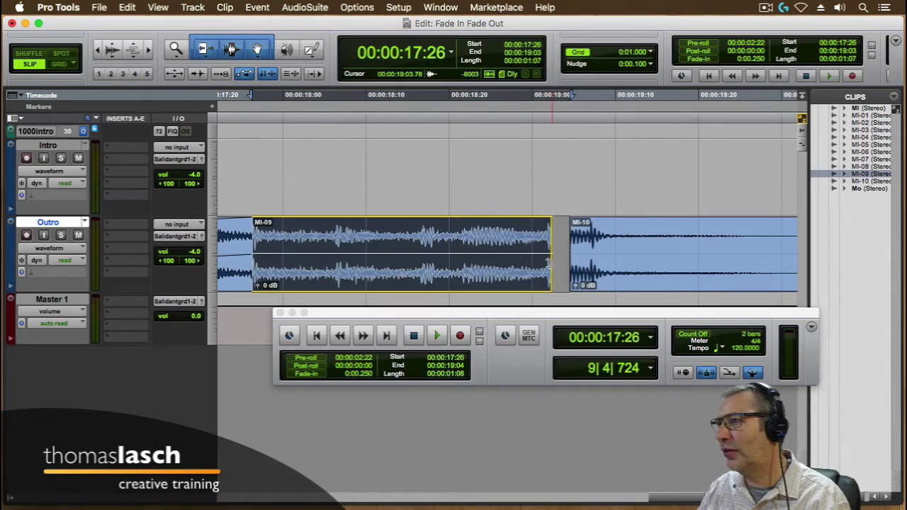
- Re-trim the facing edges of MI-09 and MI-10 so they meet at about 00:00:19:04, and play across the join
{"action": "left_click_drag", "start_coordinate": [571, 257], "coordinate": [531, 277]}
{"action": "left_click", "coordinate": [599, 269]}
{"action": "key", "text": "super+bracketright"}
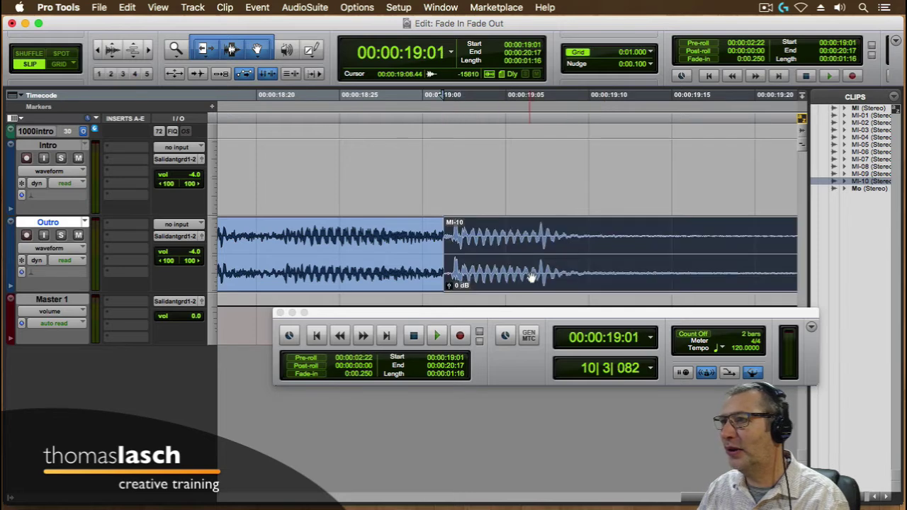
{"action": "left_click_drag", "start_coordinate": [447, 255], "coordinate": [507, 256]}
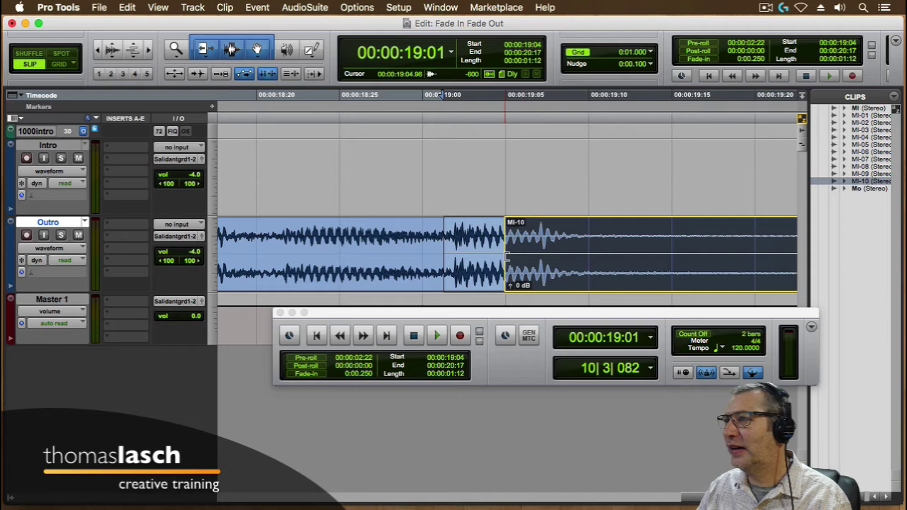
{"action": "left_click", "coordinate": [403, 245]}
{"action": "key", "text": "space"}
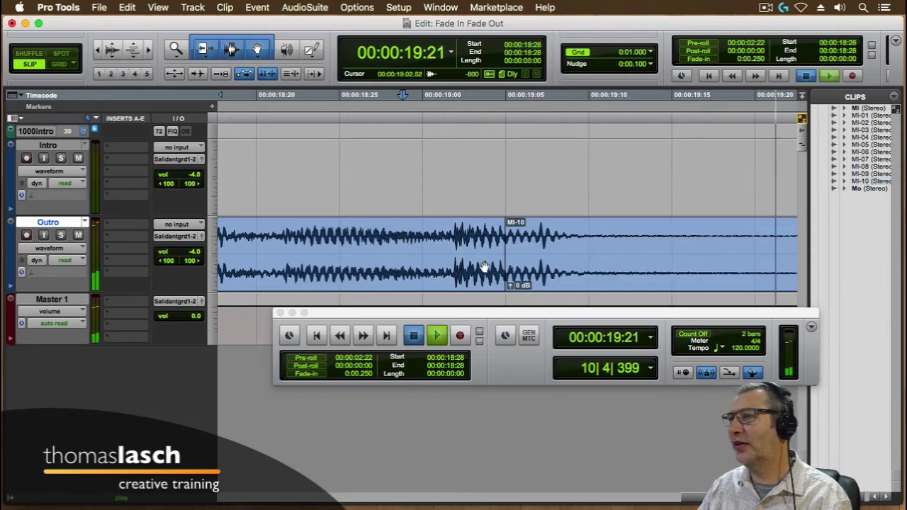
- Add a crossfade at the MI-09/MI-10 join, widen it to span about 00:00:19:02 to 00:00:19:06, and audition it
{"action": "key", "text": "space"}
{"action": "left_click_drag", "start_coordinate": [484, 267], "coordinate": [528, 268]}
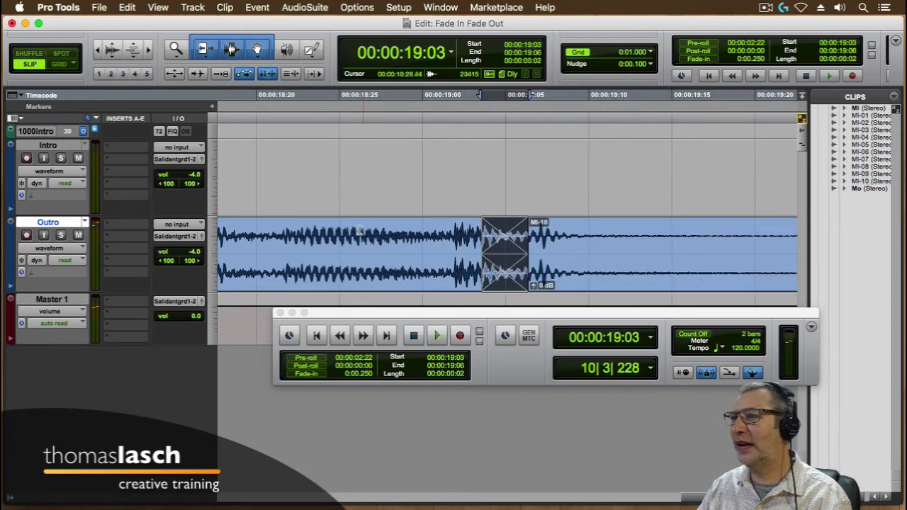
{"action": "left_click", "coordinate": [359, 230]}
{"action": "key", "text": "space"}
{"action": "key", "text": "space"}
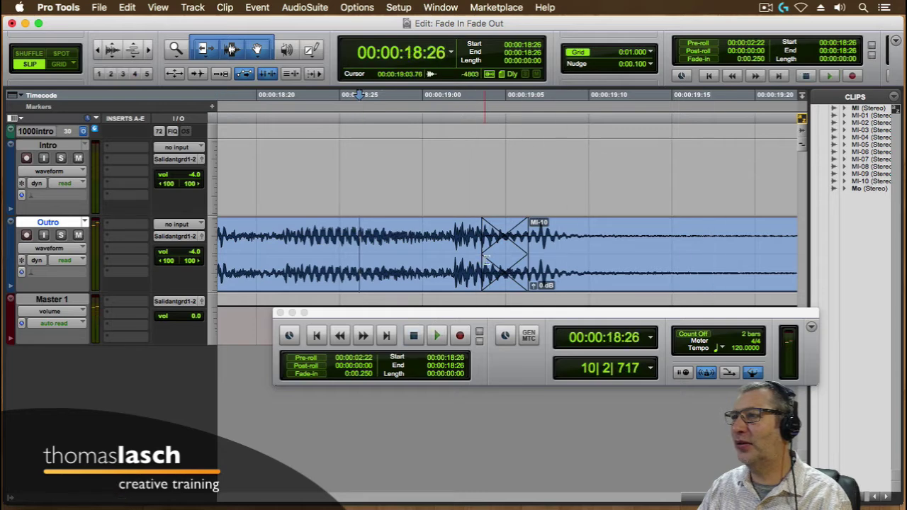
{"action": "left_click_drag", "start_coordinate": [487, 258], "coordinate": [468, 258]}
{"action": "left_click", "coordinate": [345, 233]}
{"action": "key", "text": "space"}
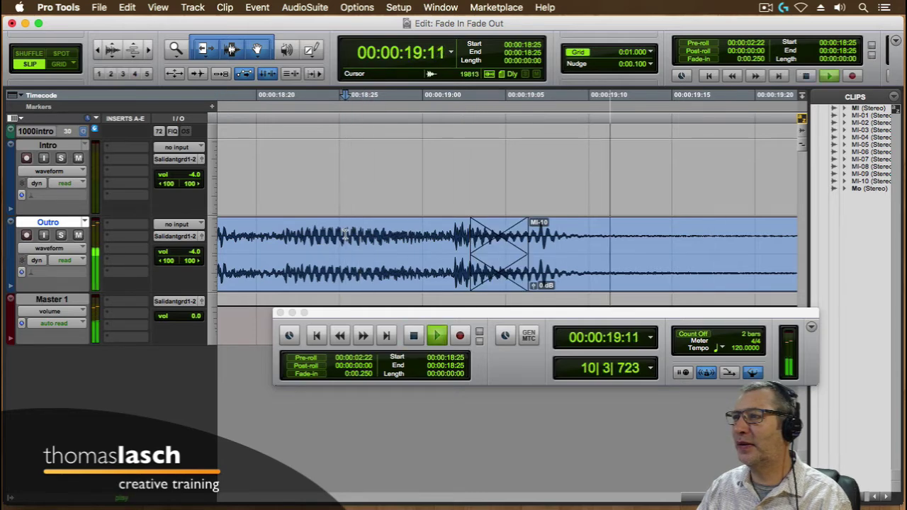
{"action": "key", "text": "space"}
- Play the Outro from about 00:00:17:16 and trim the end of MI-10 to about 00:00:20:02
{"action": "key", "text": "r"}
{"action": "key", "text": "r"}
{"action": "key", "text": "r"}
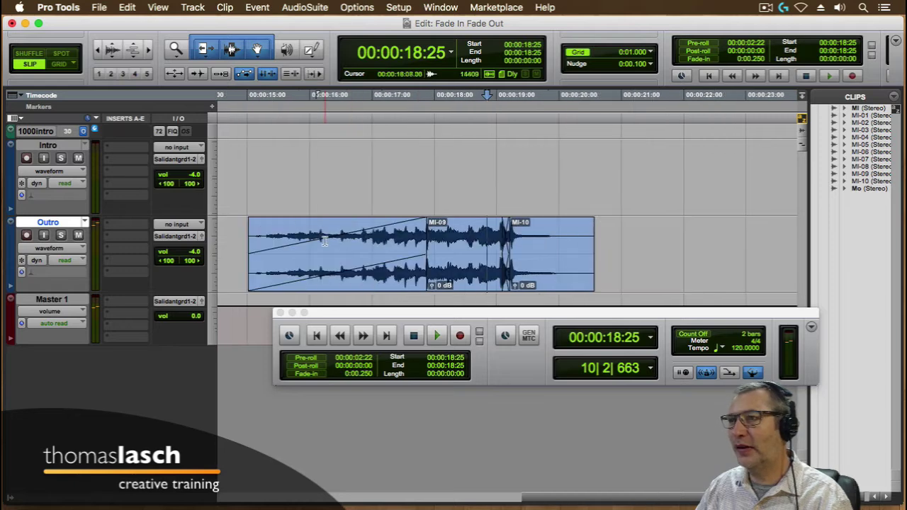
{"action": "left_click", "coordinate": [406, 243]}
{"action": "key", "text": "space"}
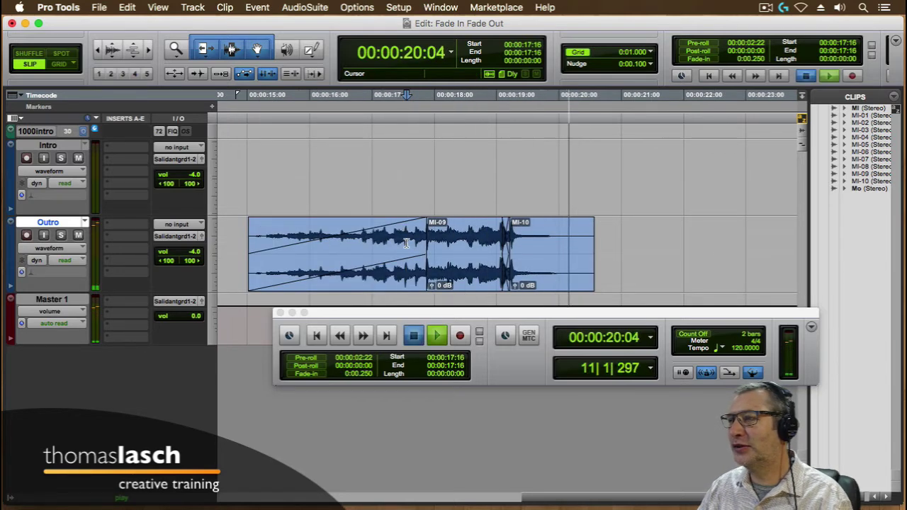
{"action": "key", "text": "space"}
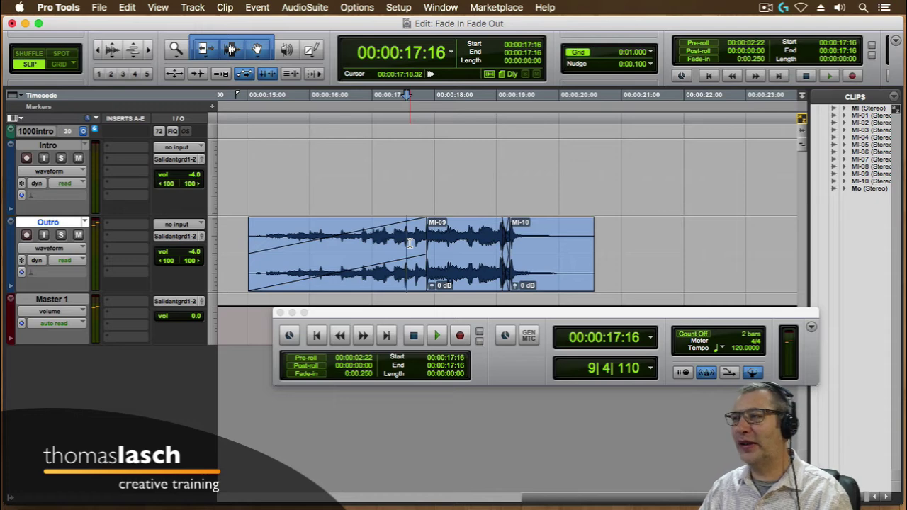
{"action": "left_click_drag", "start_coordinate": [585, 253], "coordinate": [555, 255]}
{"action": "left_click", "coordinate": [481, 239]}
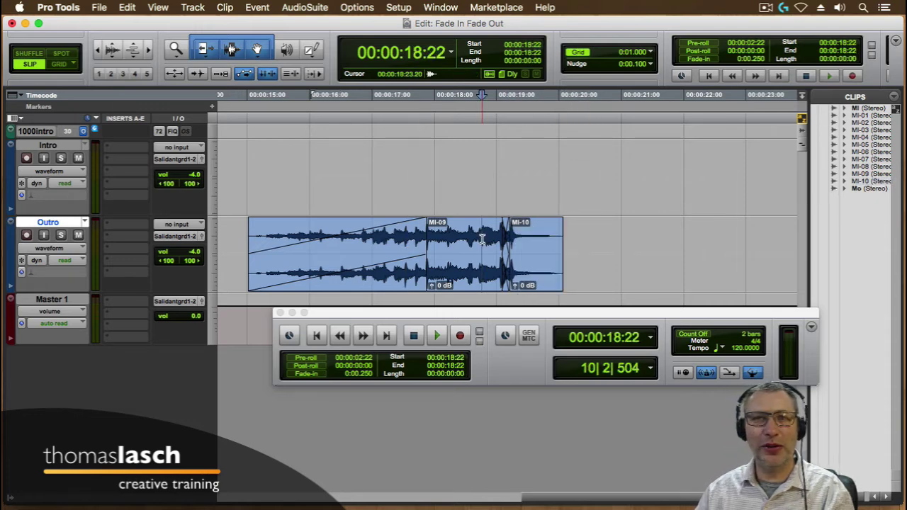
- Add a fade-out about 15 frames long at the end of MI-10 on the Outro track
{"action": "key", "text": "super+bracketright"}
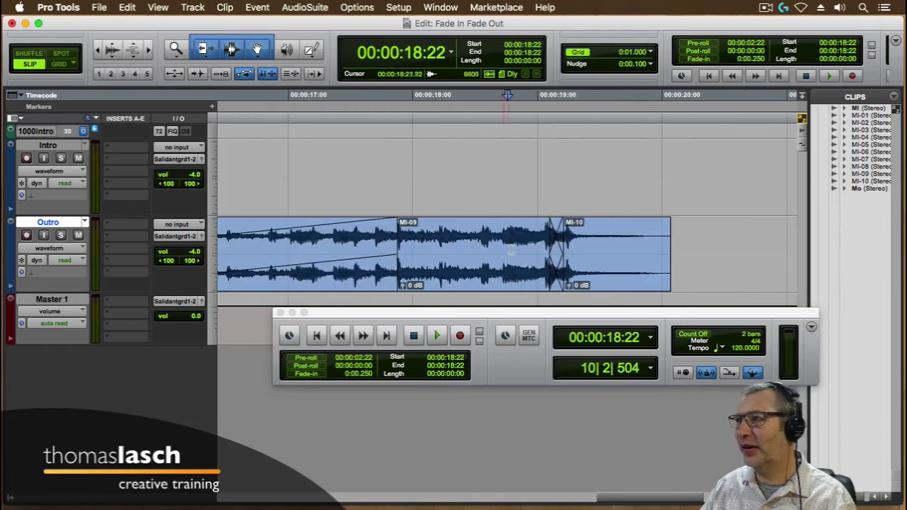
{"action": "left_click", "coordinate": [556, 272]}
{"action": "key", "text": "super+bracketright"}
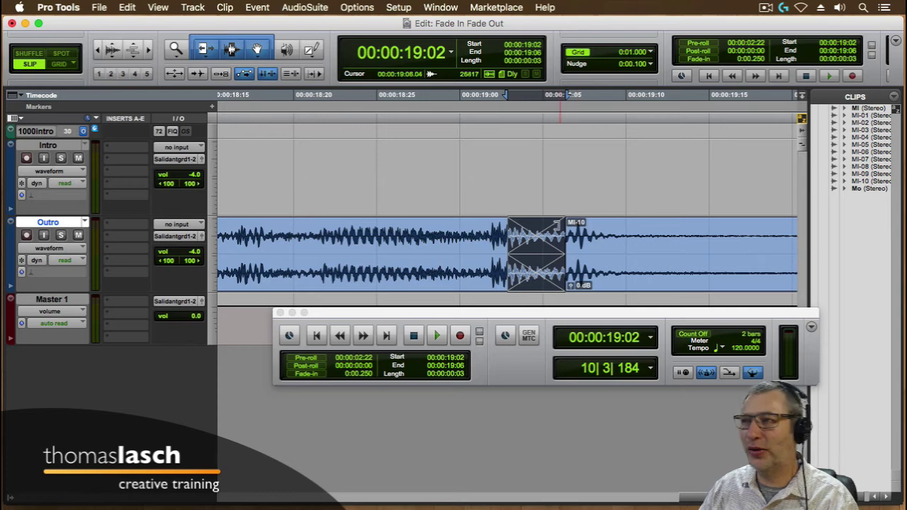
{"action": "key", "text": "super+bracketleft"}
{"action": "key", "text": "super+bracketleft"}
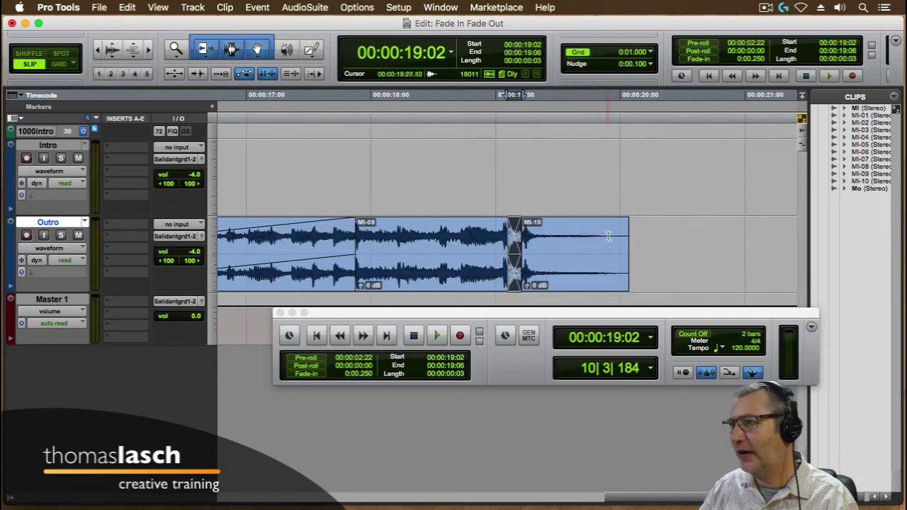
{"action": "left_click_drag", "start_coordinate": [626, 224], "coordinate": [566, 226]}
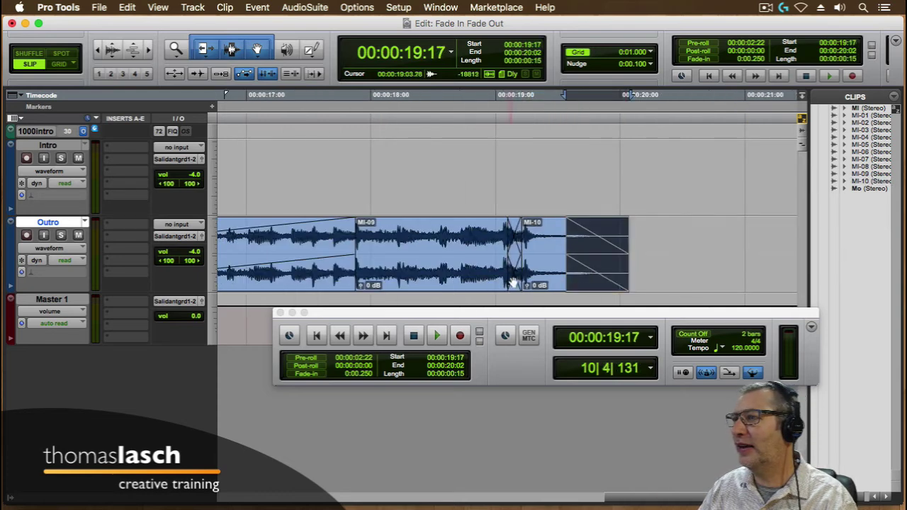
- Delete the crossfade between MI-09 and MI-10 and adjust the end of MI-09 to about 00:00:19:05
{"action": "left_click", "coordinate": [517, 285]}
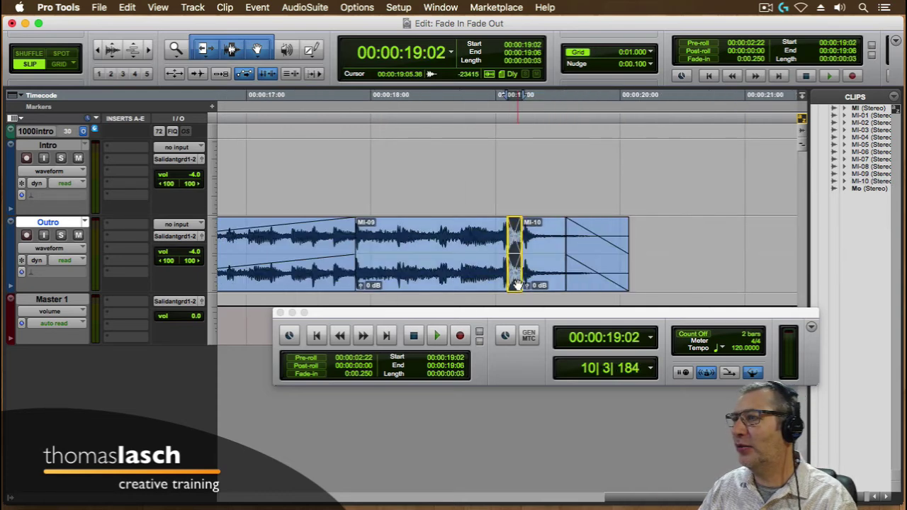
{"action": "key", "text": "Delete"}
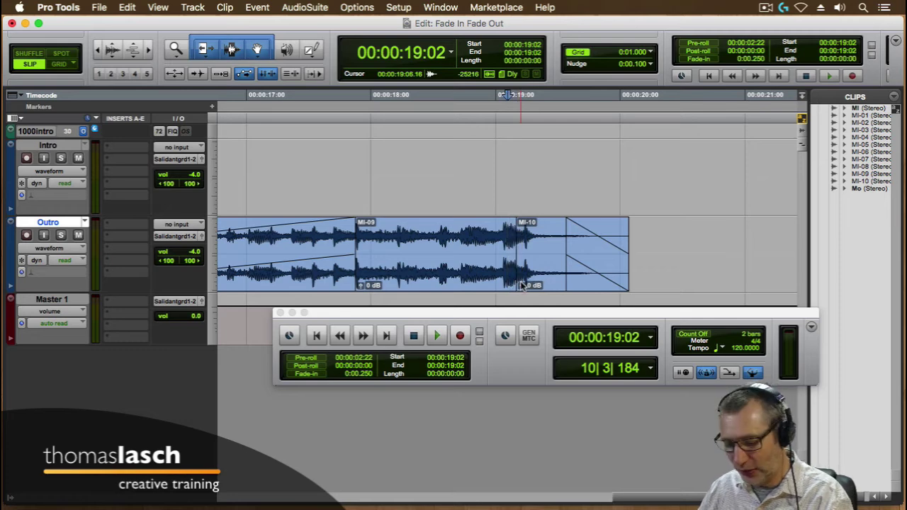
{"action": "key", "text": "super+bracketright"}
{"action": "key", "text": "super+bracketright"}
{"action": "key", "text": "super+bracketright"}
{"action": "key", "text": "super+bracketright"}
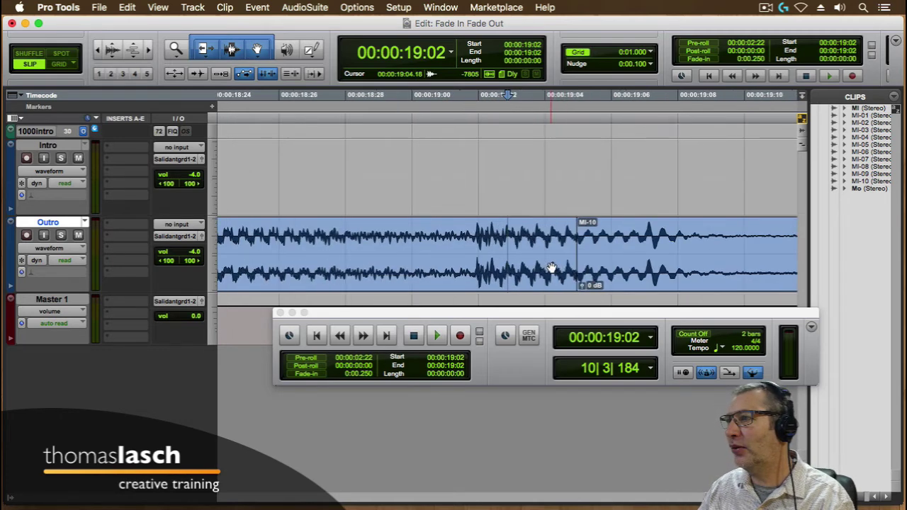
{"action": "left_click", "coordinate": [659, 267]}
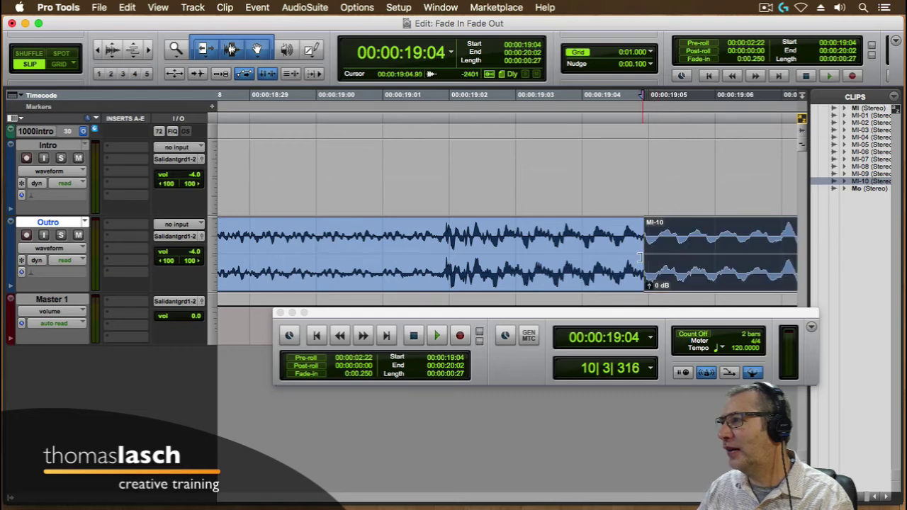
{"action": "left_click", "coordinate": [640, 258]}
{"action": "left_click_drag", "start_coordinate": [644, 257], "coordinate": [657, 255]}
{"action": "key", "text": "super+bracketright"}
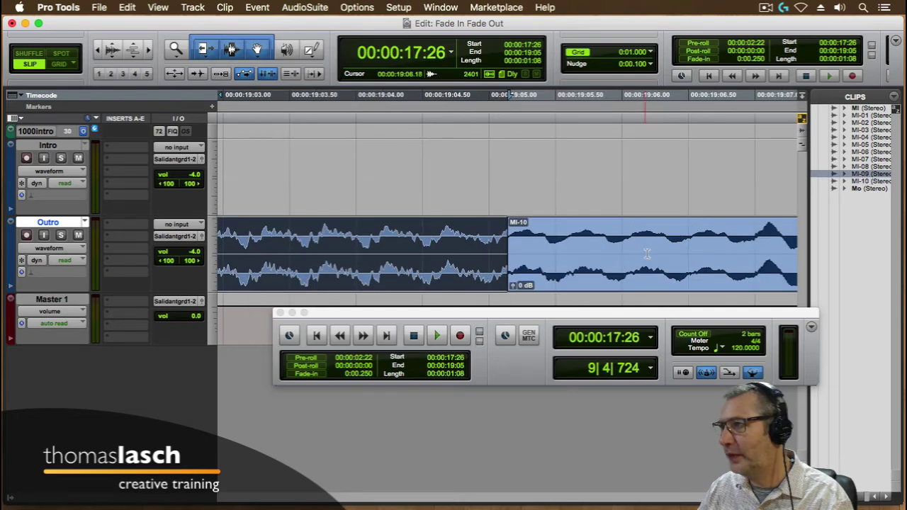
- Fine-trim the start of MI-10 to about 00:00:19:05 so it meets the end of MI-09
{"action": "left_click_drag", "start_coordinate": [514, 248], "coordinate": [527, 268]}
{"action": "key", "text": "super+bracketright"}
{"action": "key", "text": "super+bracketright"}
{"action": "key", "text": "super+bracketright"}
{"action": "key", "text": "super+bracketright"}
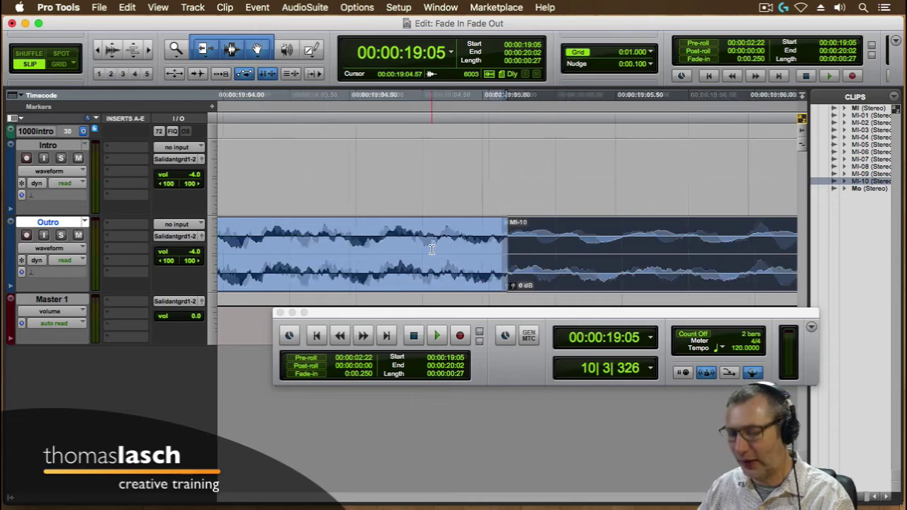
{"action": "key", "text": "super+bracketleft"}
{"action": "key", "text": "super+bracketleft"}
{"action": "key", "text": "super+bracketleft"}
{"action": "key", "text": "super+bracketleft"}
{"action": "key", "text": "super+bracketleft"}
{"action": "key", "text": "super+bracketleft"}
{"action": "key", "text": "super+bracketleft"}
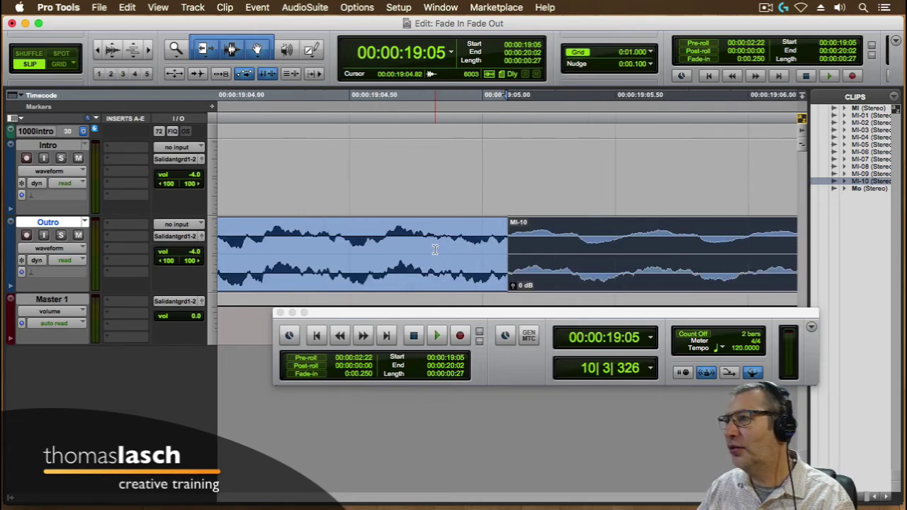
- Add a crossfade about 3 frames long centred on the MI-09/MI-10 join and play across it
{"action": "left_click", "coordinate": [388, 242]}
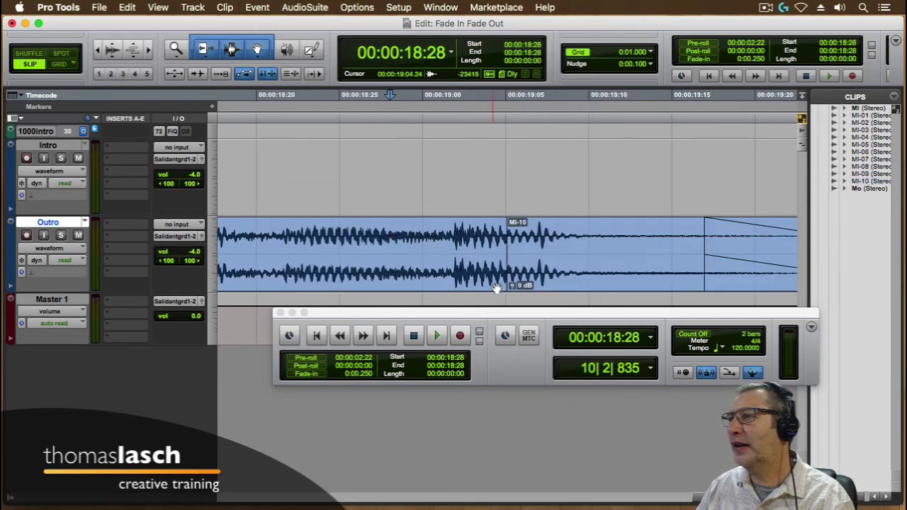
{"action": "left_click_drag", "start_coordinate": [504, 288], "coordinate": [477, 285]}
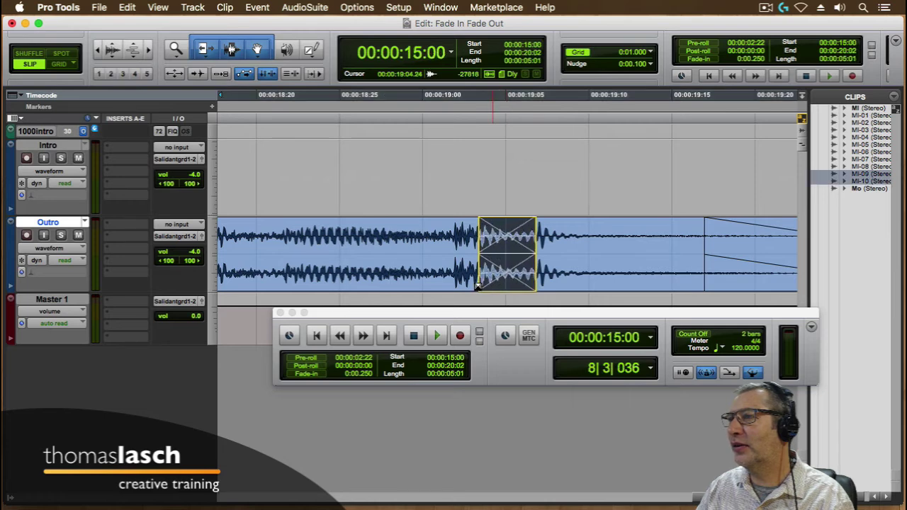
{"action": "left_click", "coordinate": [341, 234]}
{"action": "key", "text": "space"}
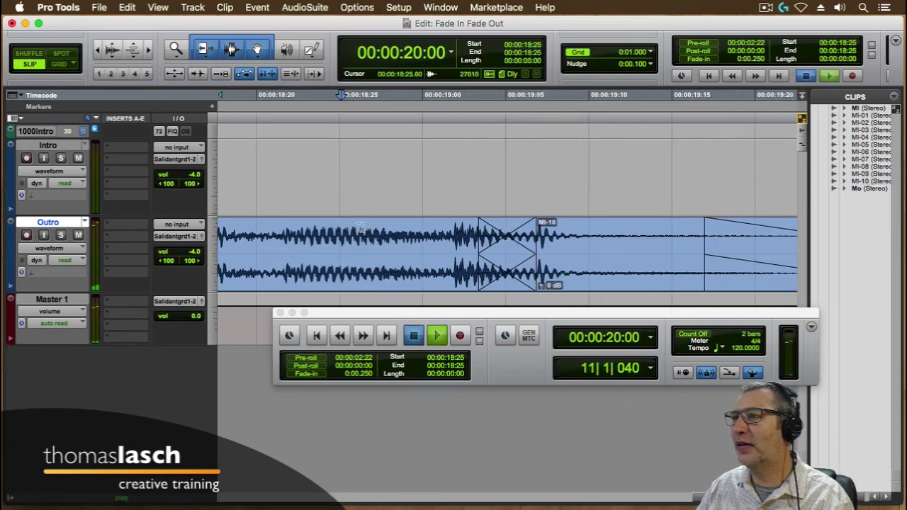
{"action": "key", "text": "space"}
- Move the crossfade between MI-09 and MI-10 earlier, to start at about 00:00:19:02, and audition it
{"action": "left_click", "coordinate": [522, 269]}
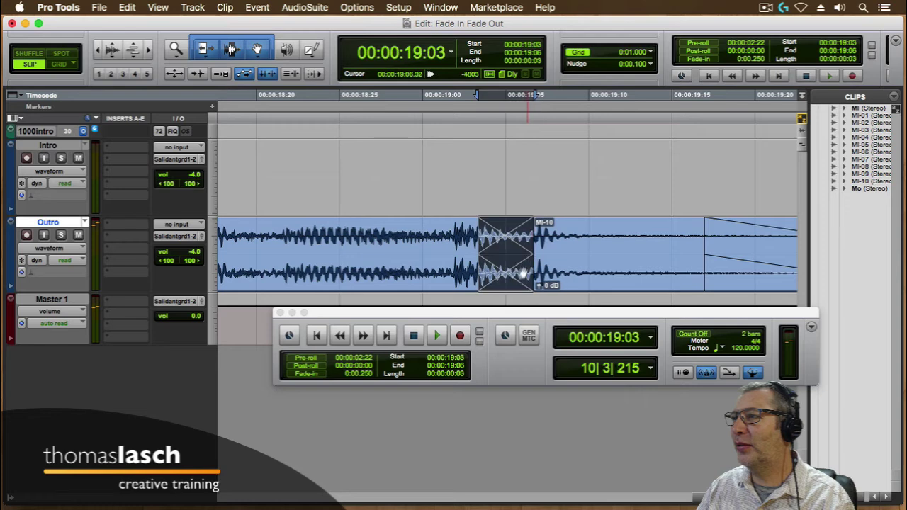
{"action": "left_click_drag", "start_coordinate": [498, 286], "coordinate": [484, 281]}
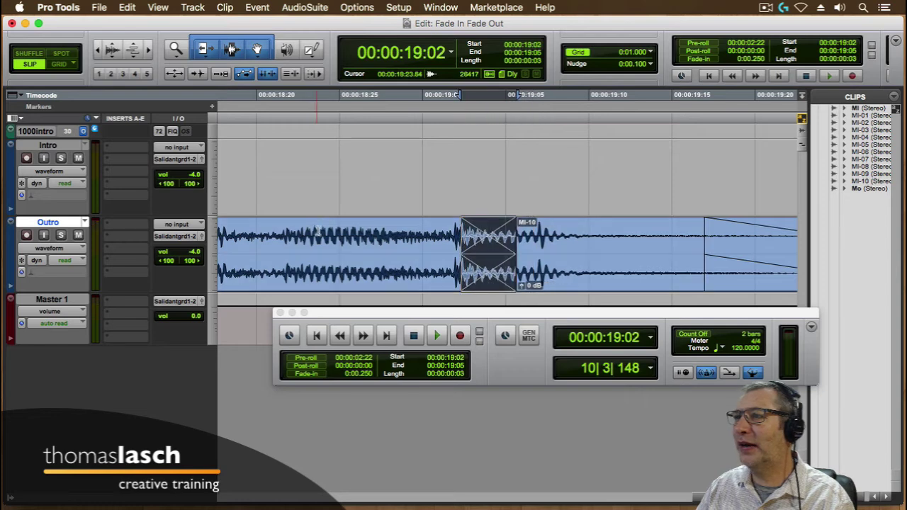
{"action": "left_click", "coordinate": [317, 233]}
{"action": "key", "text": "space"}
{"action": "key", "text": "space"}
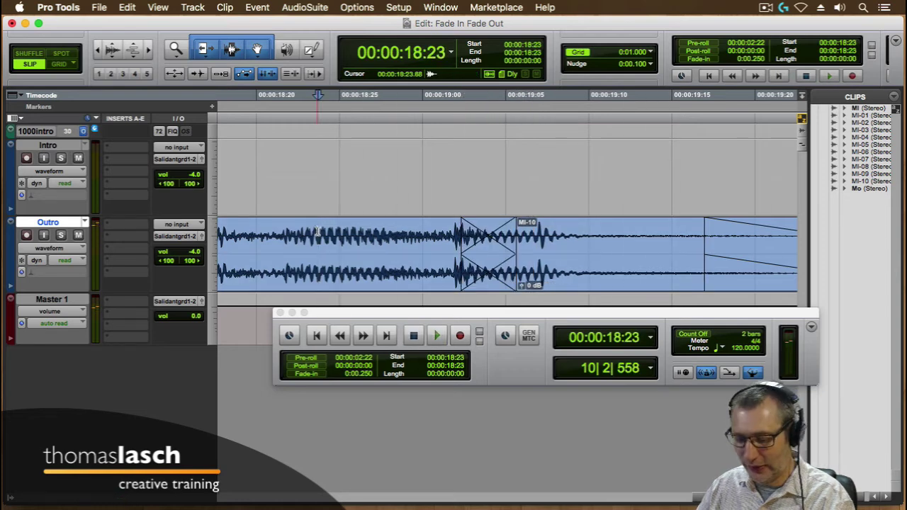
- Play the Outro from about 00:00:17:07 through the crossfade and the closing fade-out to check the edit
{"action": "key", "text": "super+bracketleft"}
{"action": "key", "text": "super+bracketleft"}
{"action": "key", "text": "super+bracketleft"}
{"action": "key", "text": "super+bracketleft"}
{"action": "left_click", "coordinate": [447, 117]}
{"action": "key", "text": "space"}
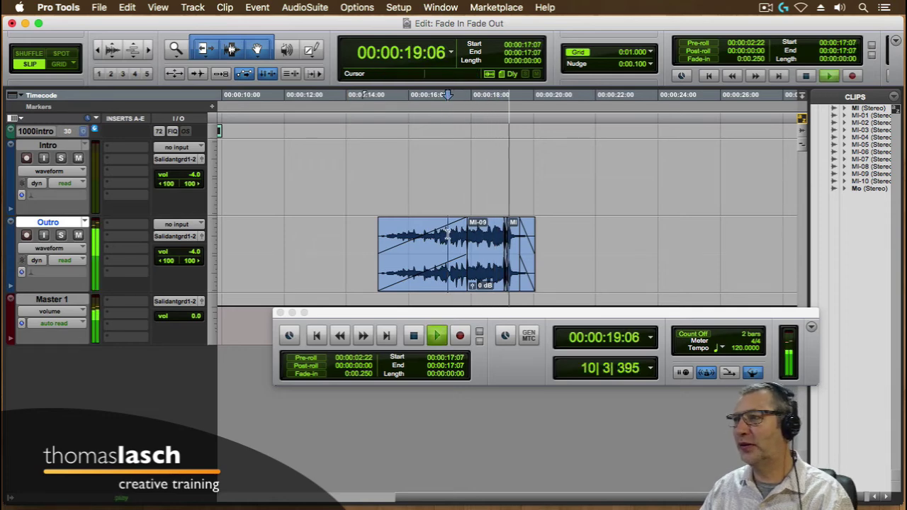
{"action": "key", "text": "space"}
{"action": "key", "text": "space"}
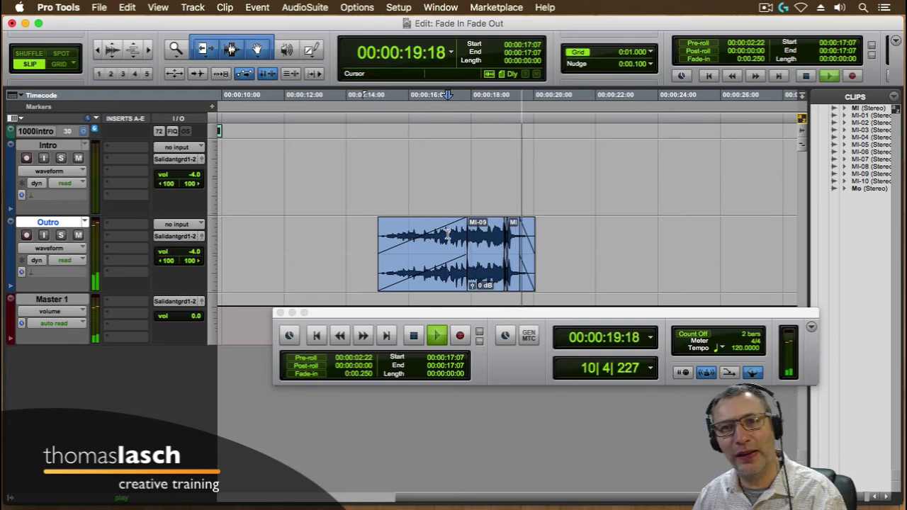
{"action": "key", "text": "space"}
- Change the crossfade between MI-09 and MI-10 to an Equal Power link, keeping the Standard in and out shapes
{"action": "left_click", "coordinate": [487, 232]}
{"action": "key", "text": "Tab"}
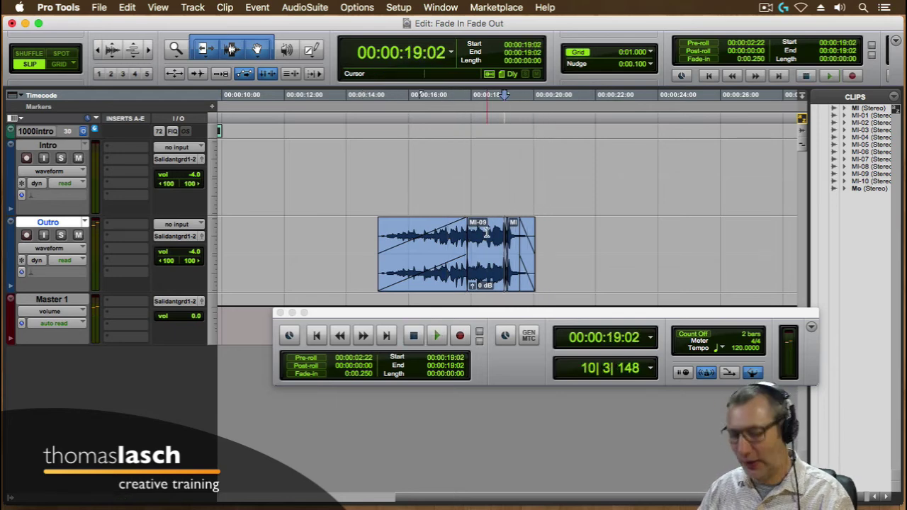
{"action": "key", "text": "super+bracketright"}
{"action": "key", "text": "super+bracketright"}
{"action": "key", "text": "super+bracketright"}
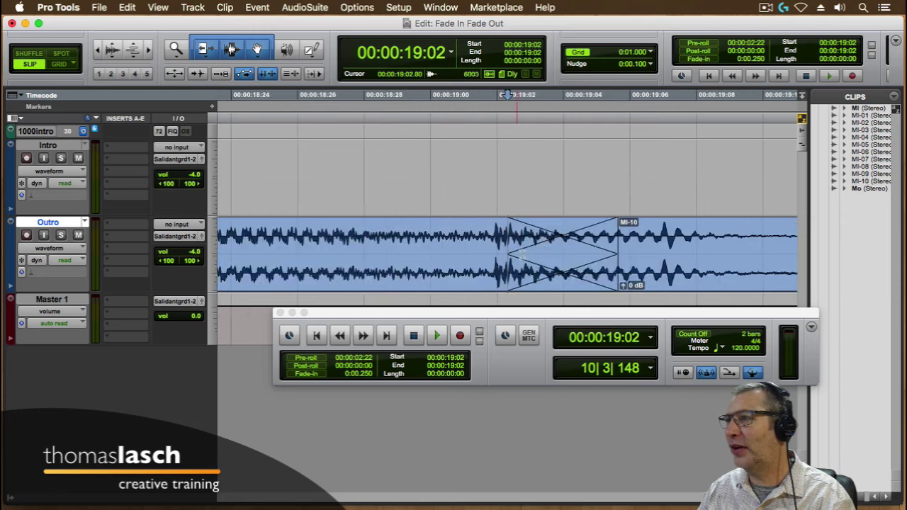
{"action": "double_click", "coordinate": [546, 267]}
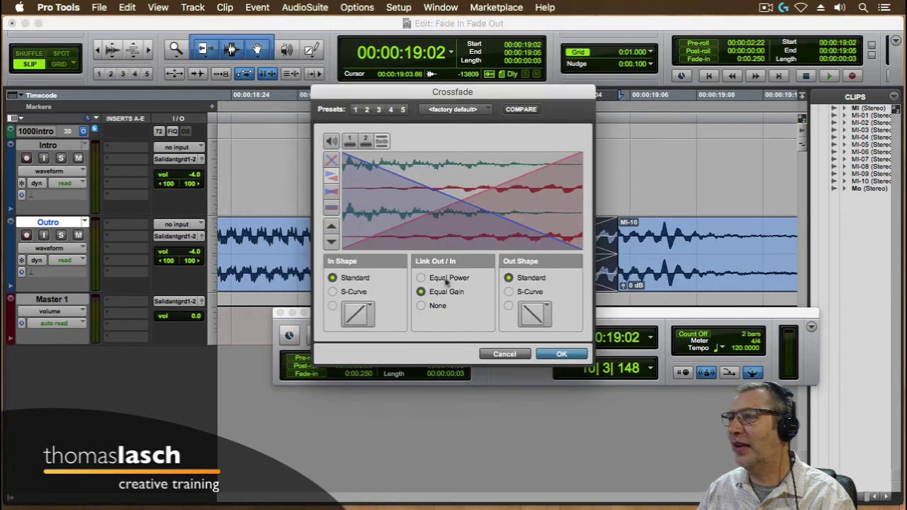
{"action": "left_click", "coordinate": [421, 277]}
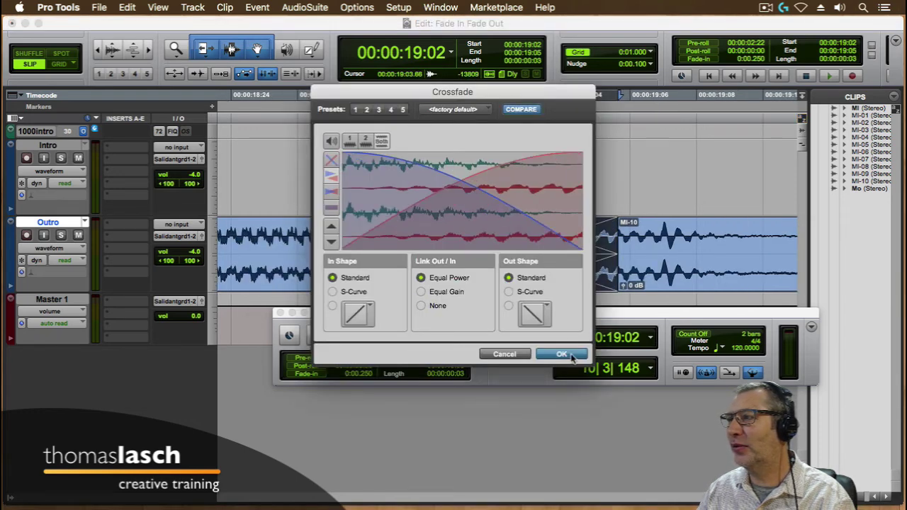
{"action": "left_click", "coordinate": [561, 354]}
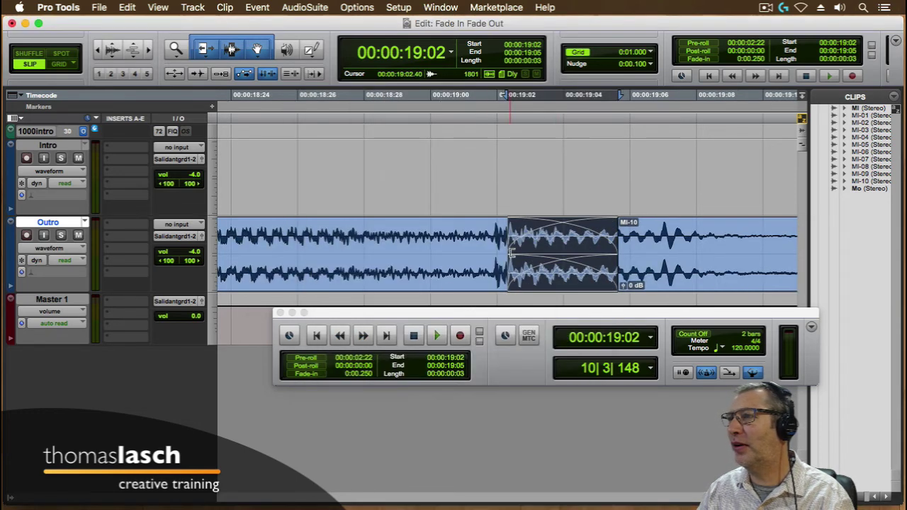
- Shorten the MI-09/MI-10 crossfade by trimming its start to about 00:00:19:03, and audition it from about 00:00:18:29
{"action": "left_click_drag", "start_coordinate": [510, 252], "coordinate": [552, 248]}
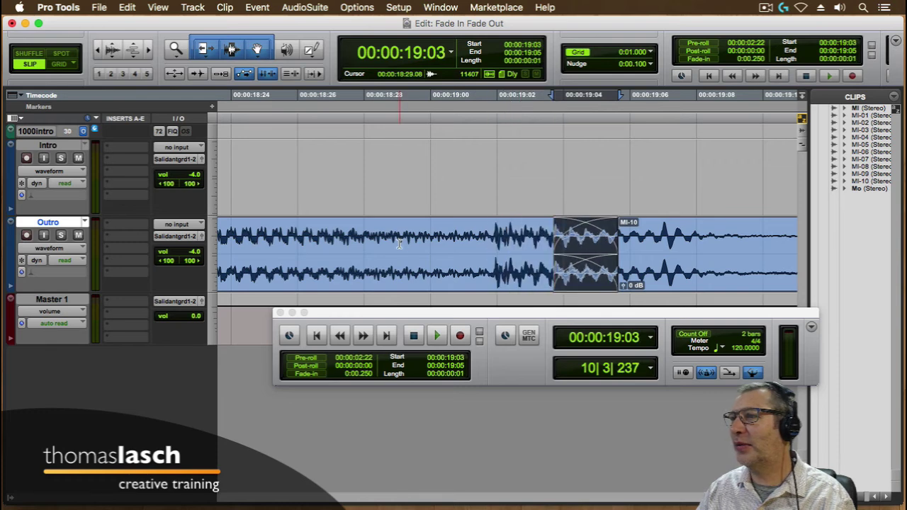
{"action": "left_click", "coordinate": [399, 242]}
{"action": "key", "text": "space"}
{"action": "key", "text": "space"}
- Play the Outro from about 00:00:17:29 across the shortened crossfade, and show the Intro and Outro clips together
{"action": "key", "text": "r"}
{"action": "key", "text": "r"}
{"action": "key", "text": "r"}
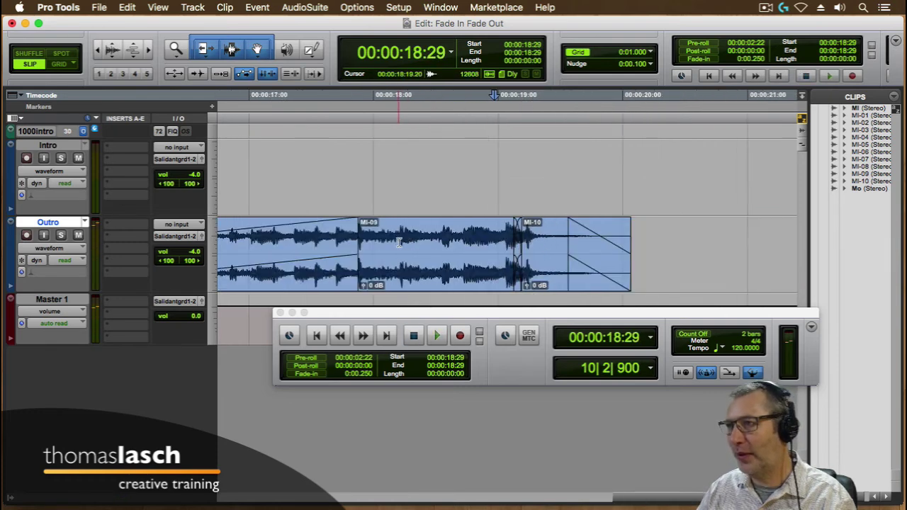
{"action": "left_click", "coordinate": [370, 241]}
{"action": "key", "text": "space"}
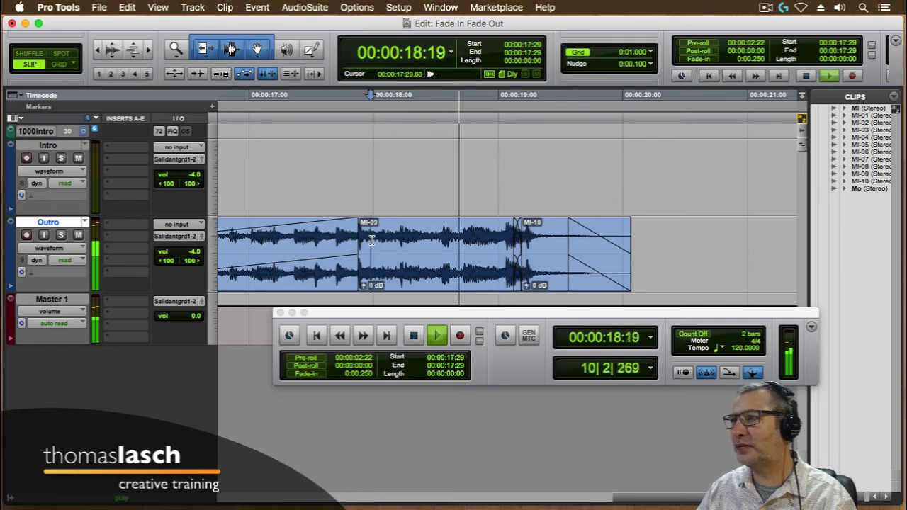
{"action": "key", "text": "space"}
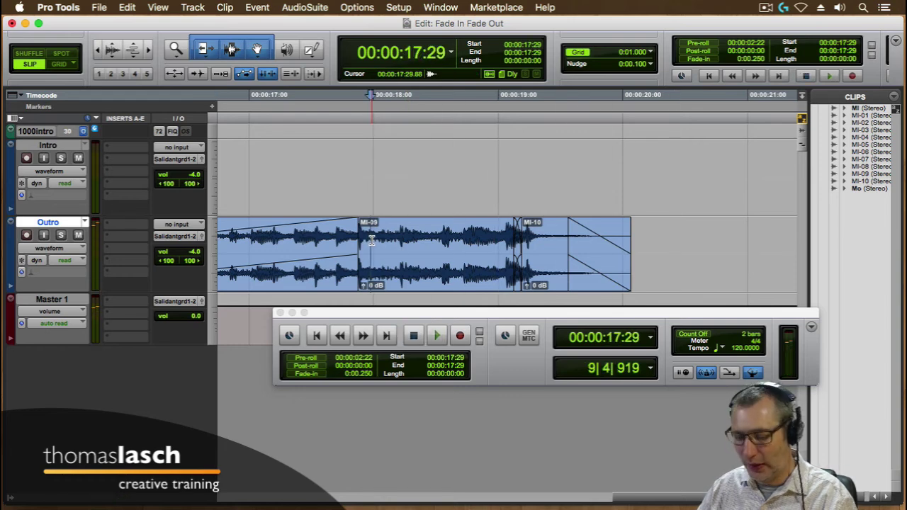
{"action": "key", "text": "r"}
{"action": "key", "text": "r"}
{"action": "key", "text": "r"}
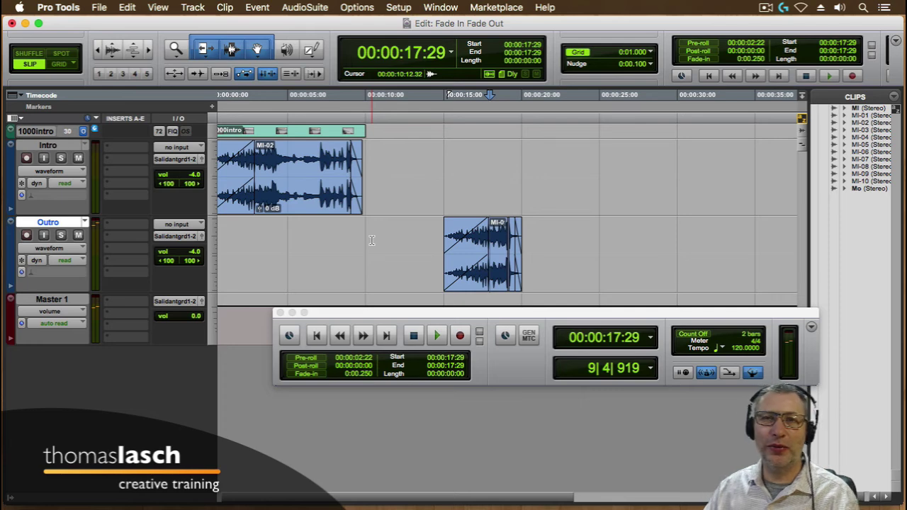